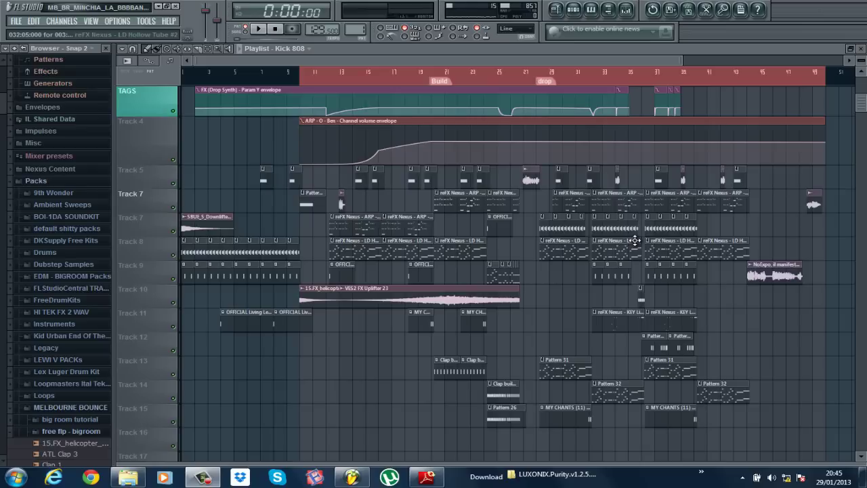
Step: Show the Kick 808 pattern's channels and audition the MRK1 Kick Drum sample from its channel settings
left_click(573, 10)
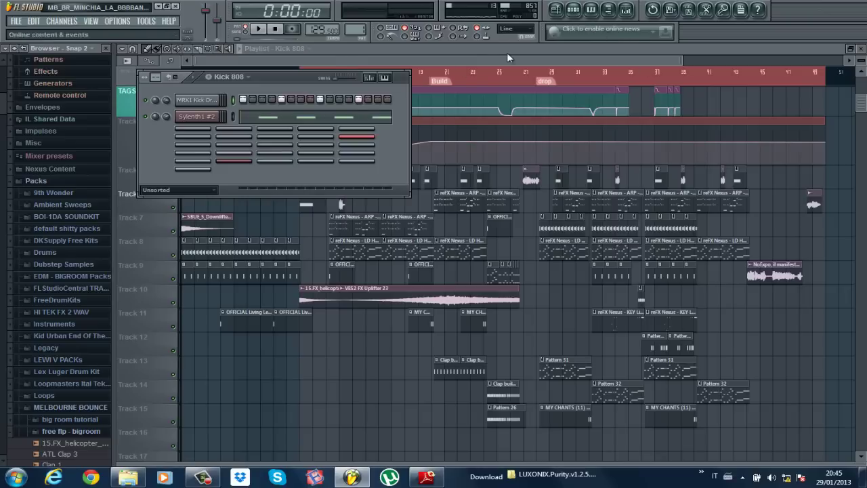
left_click(196, 101)
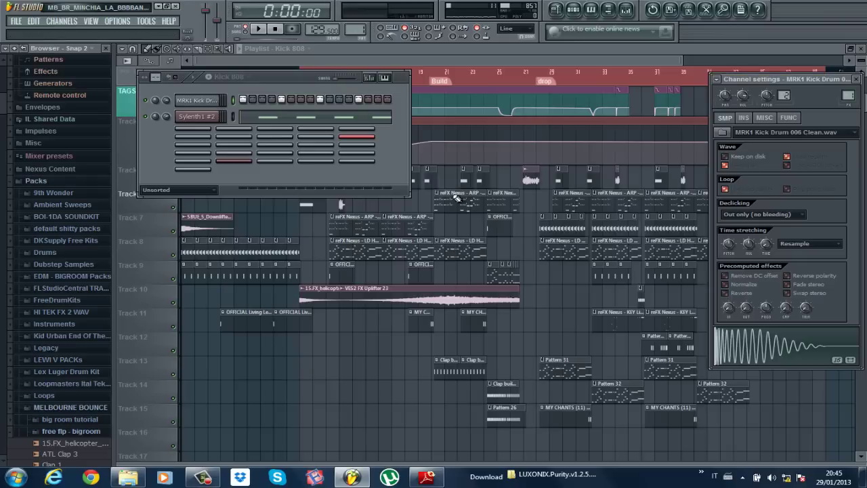
left_click(750, 343)
Step: Examine the Sylenth1 #2 bass notes in the piano roll and its synth preset settings
left_click(244, 123)
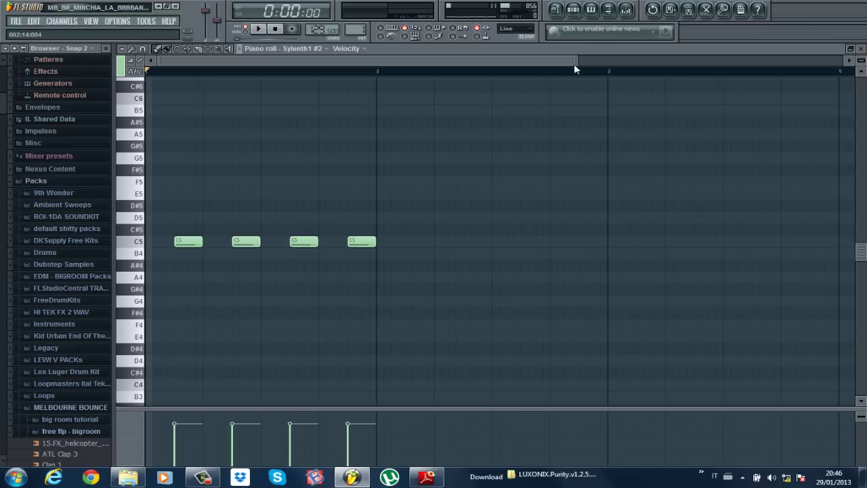
left_click_drag(575, 62, 315, 40)
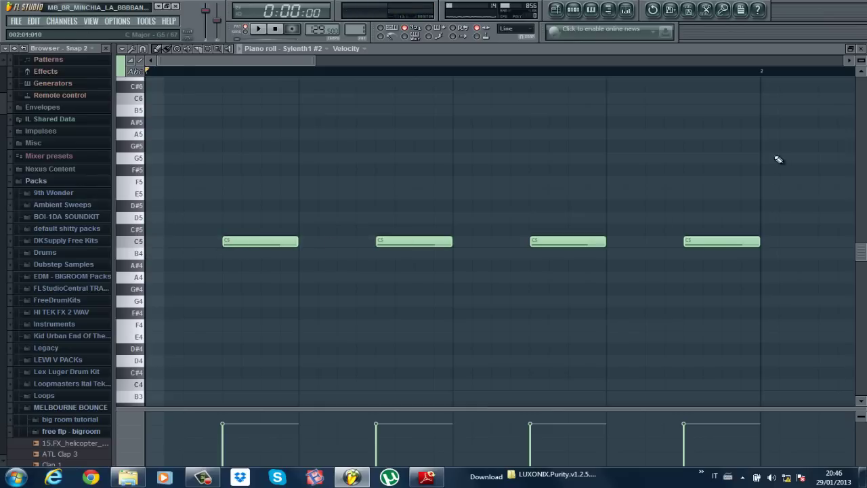
left_click(861, 49)
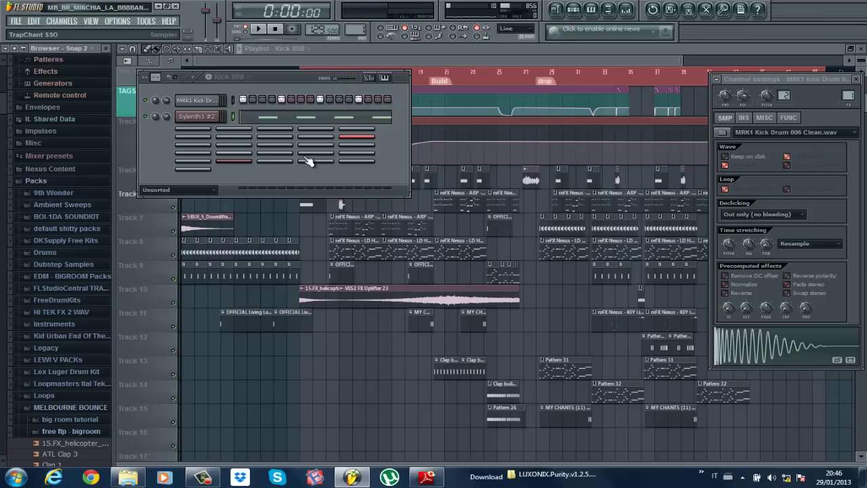
left_click(211, 116)
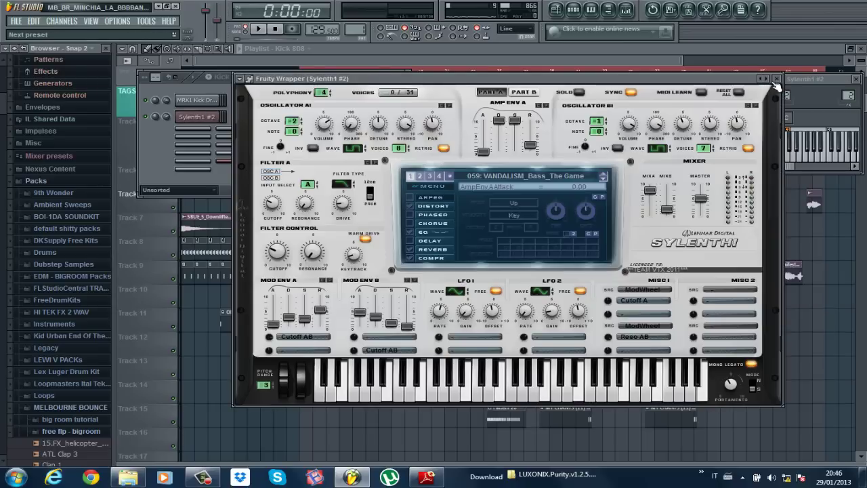
left_click(777, 79)
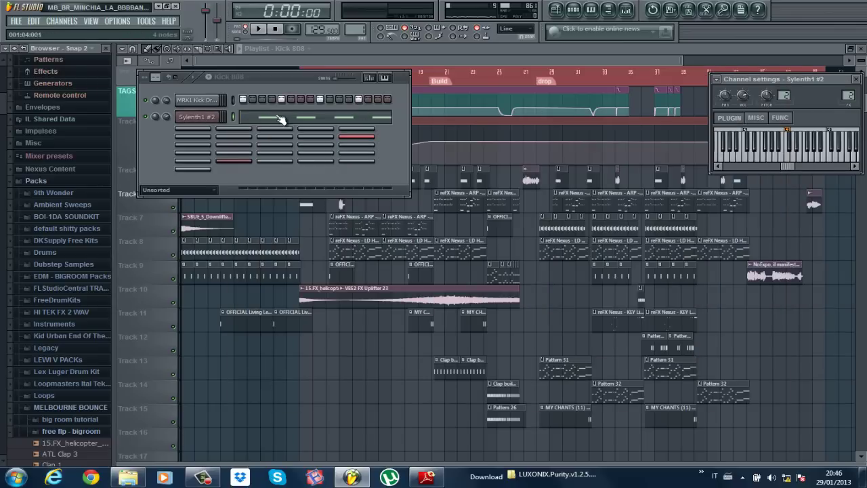
Step: Open Kickstart on the Pyrex Kick mixer track and play the Kick 808 pattern with the MRK1 Kick Drum muted
left_click(624, 10)
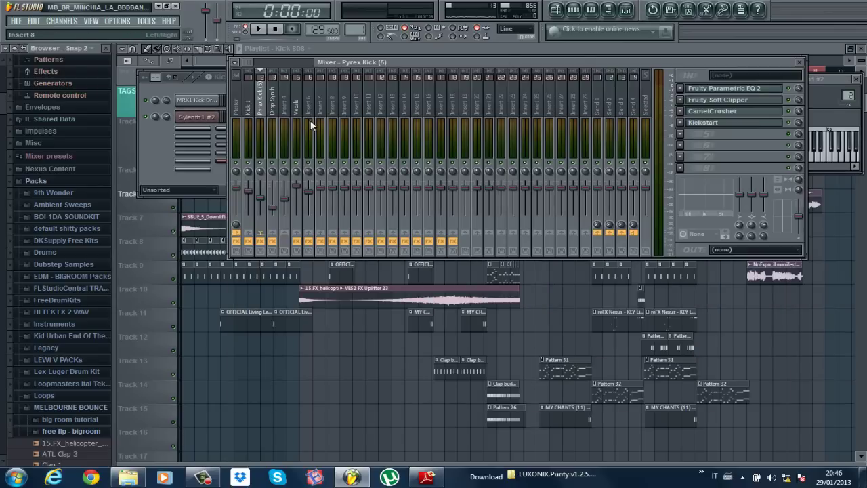
left_click(712, 124)
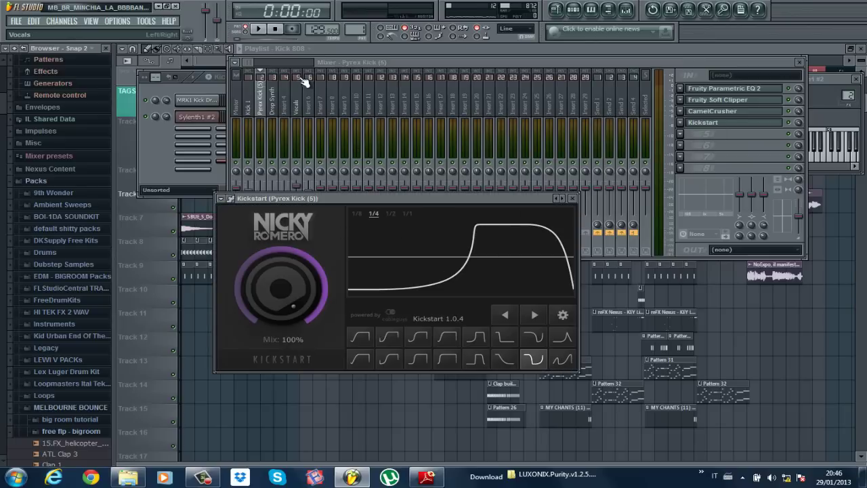
left_click(151, 100)
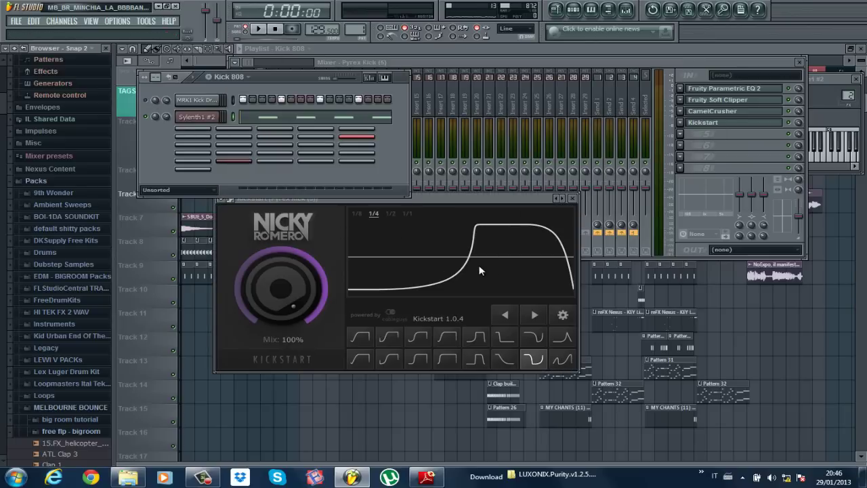
left_click(492, 202)
key("space")
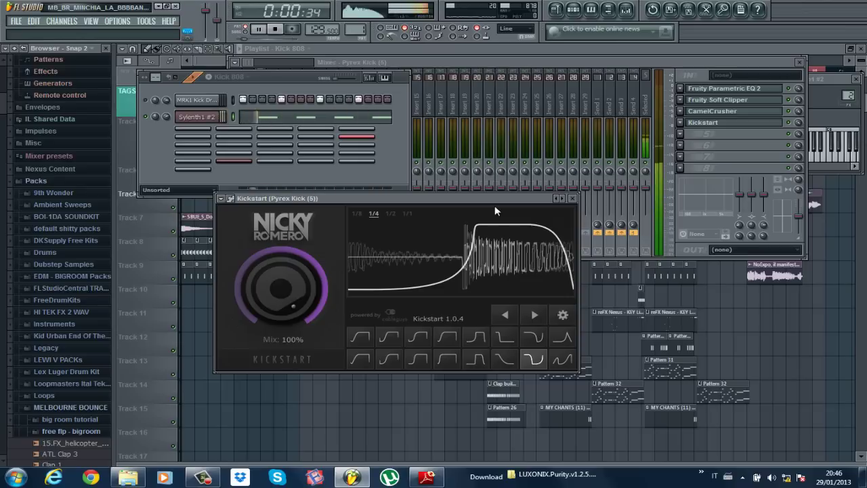
key("space")
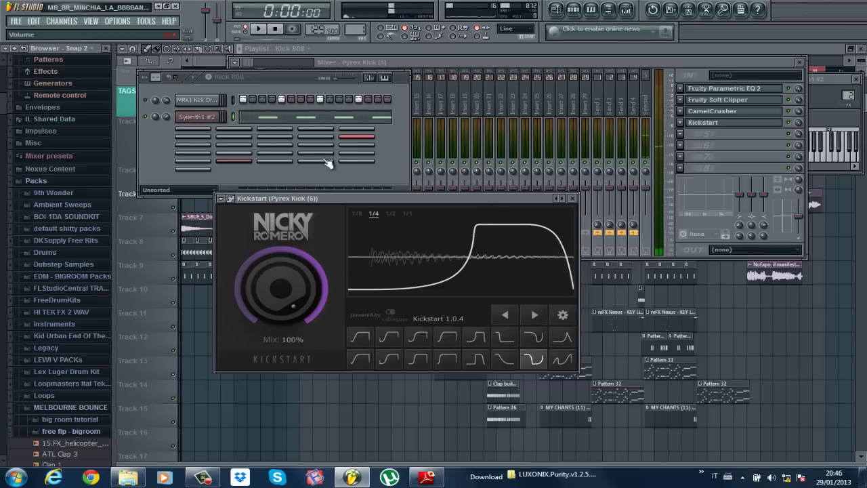
Step: Unmute the MRK1 Kick Drum channel, play the kick and bass together, and close Kickstart
left_click(147, 109)
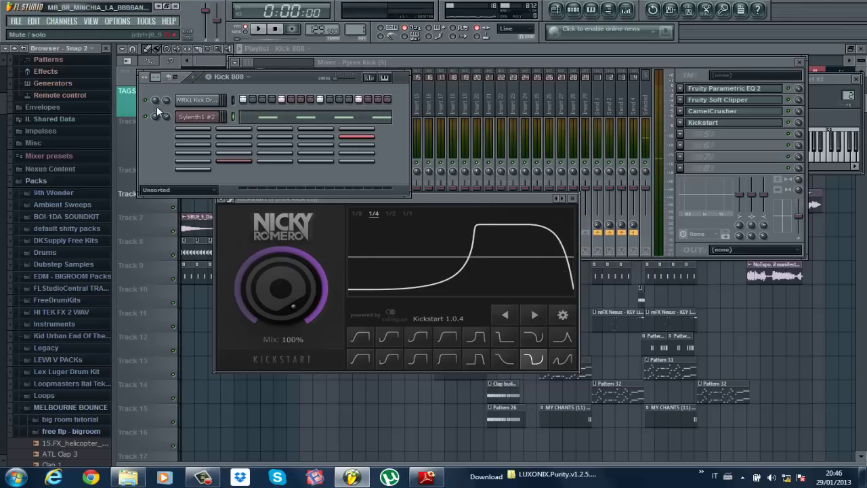
key("space")
left_click(535, 203)
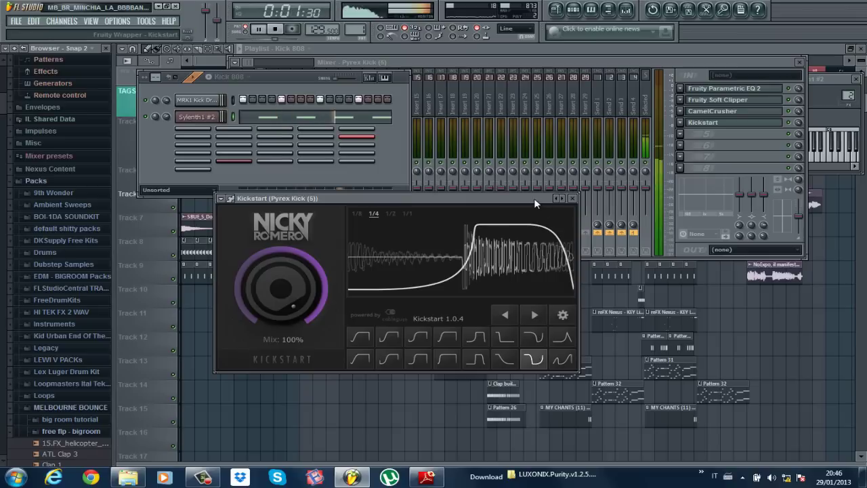
left_click(572, 197)
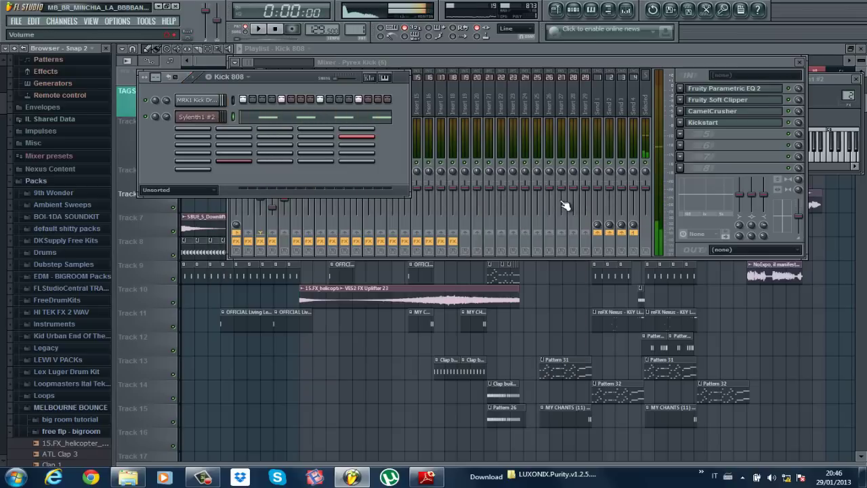
key("space")
Step: Switch to the Clap pattern, play it, and move the mixer clear of the step sequencer
left_click(540, 63)
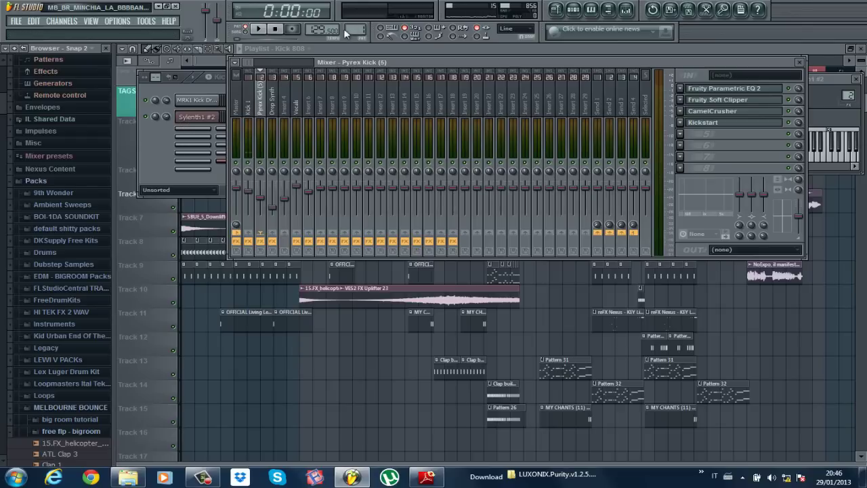
left_click_drag(361, 445, 361, 442)
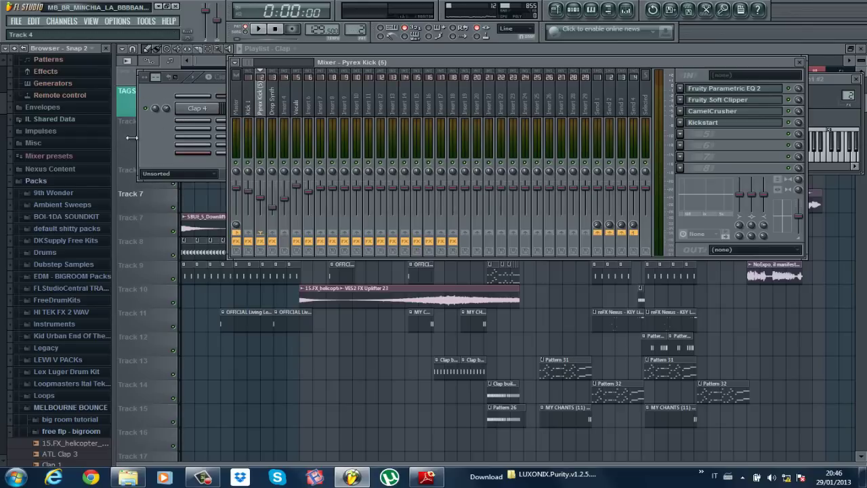
left_click(203, 139)
key("space")
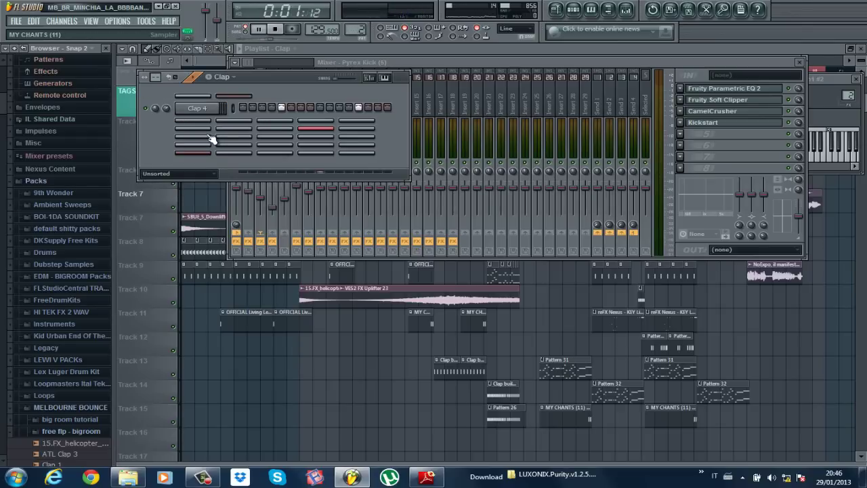
left_click_drag(557, 61, 527, 190)
key("space")
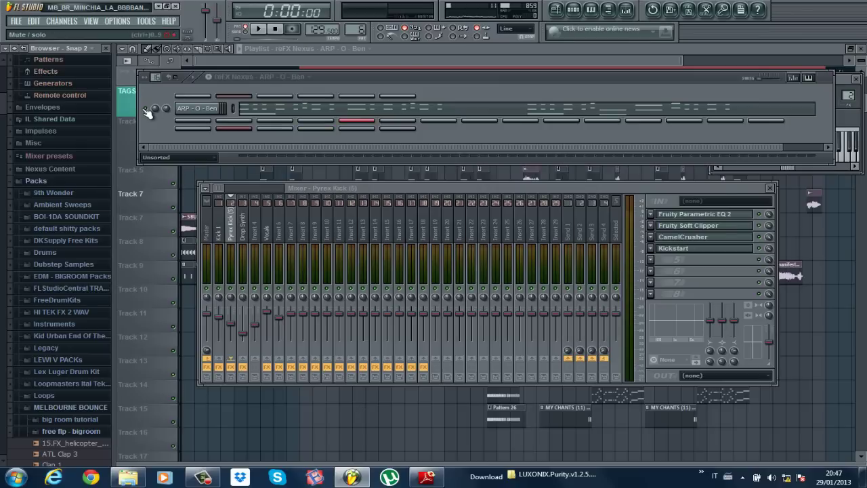
Step: Solo the ARP - O - Ben channel and briefly play its pattern
right_click(145, 110)
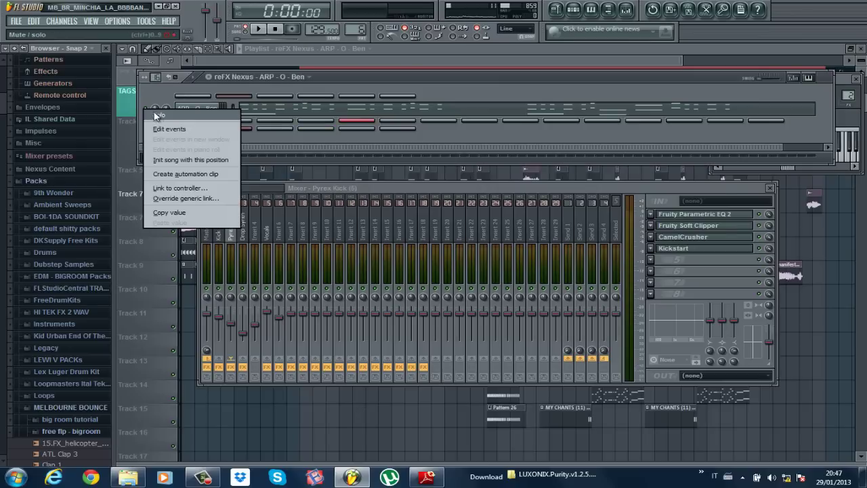
left_click(156, 115)
key("space")
key("space")
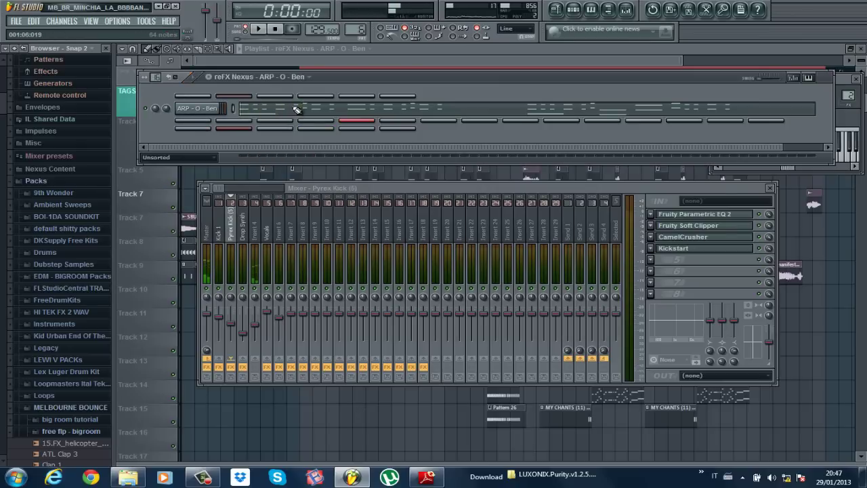
Step: Examine the ARP - O - Ben notes in the piano roll and its Sylenth1 preset settings
left_click(295, 108)
left_click_drag(421, 63, 513, 50)
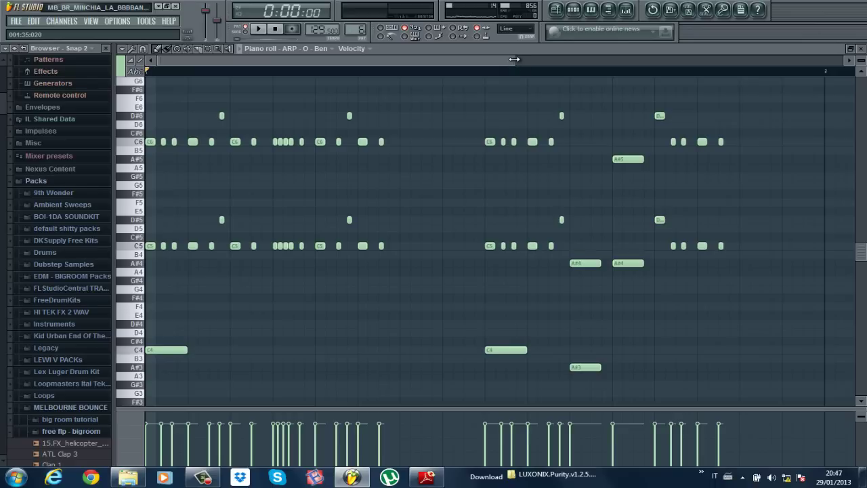
left_click_drag(514, 60, 463, 59)
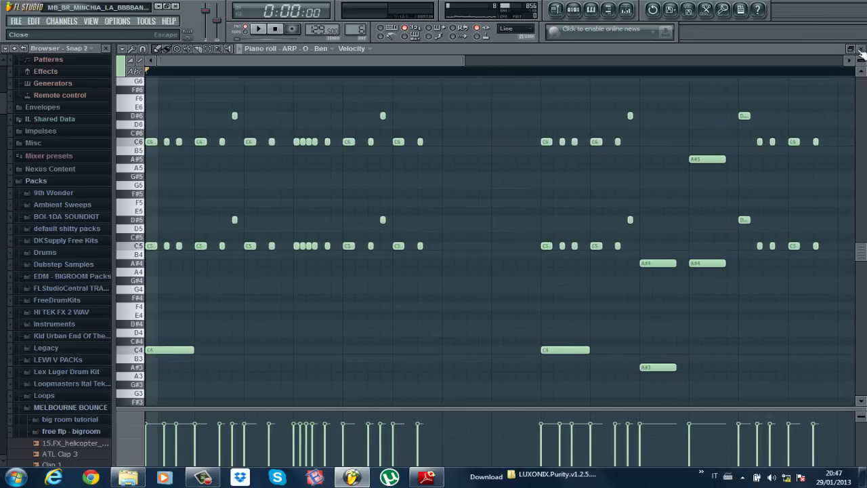
left_click(862, 52)
left_click(215, 113)
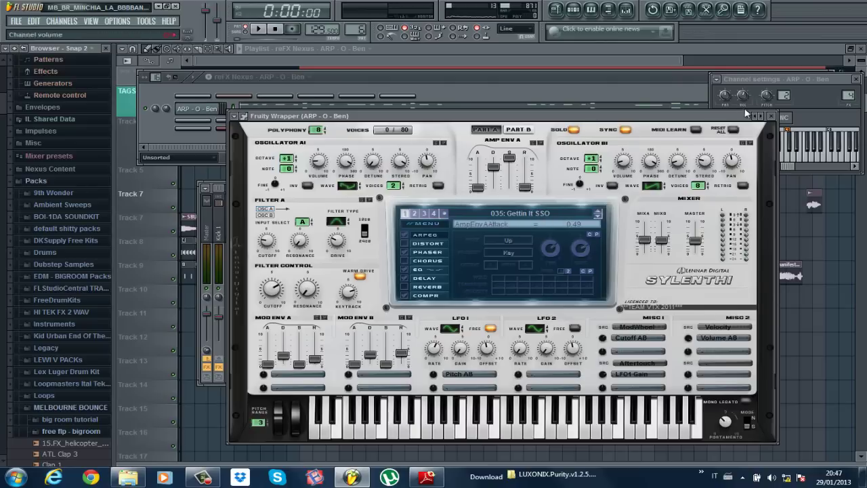
left_click(771, 116)
Step: Play the ARP - O - Ben pattern in the piano roll, following both the opening notes and the full phrase
left_click(288, 110)
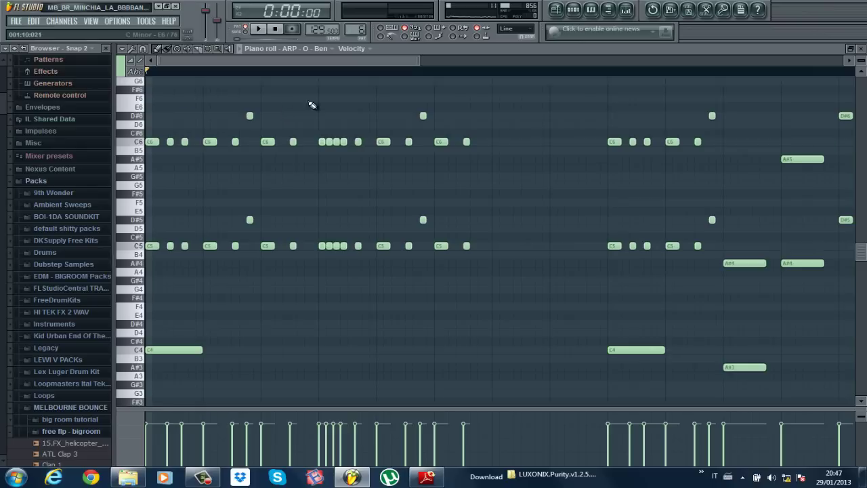
left_click_drag(416, 63, 448, 76)
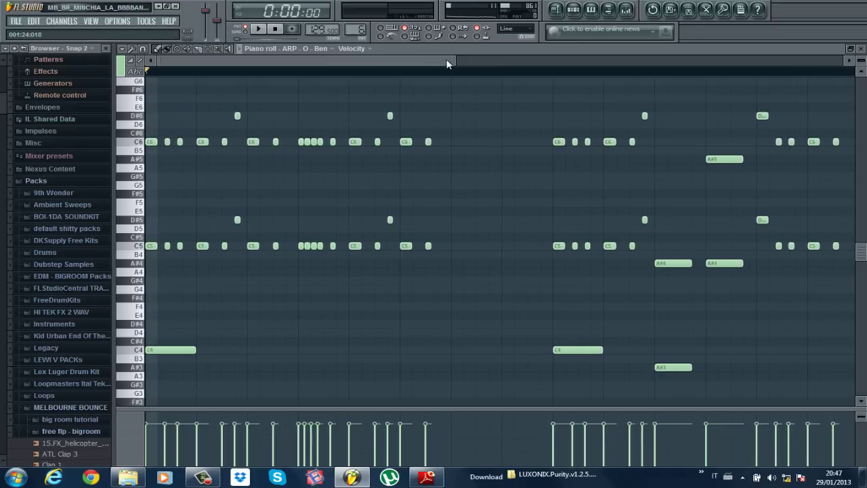
left_click_drag(455, 63, 501, 64)
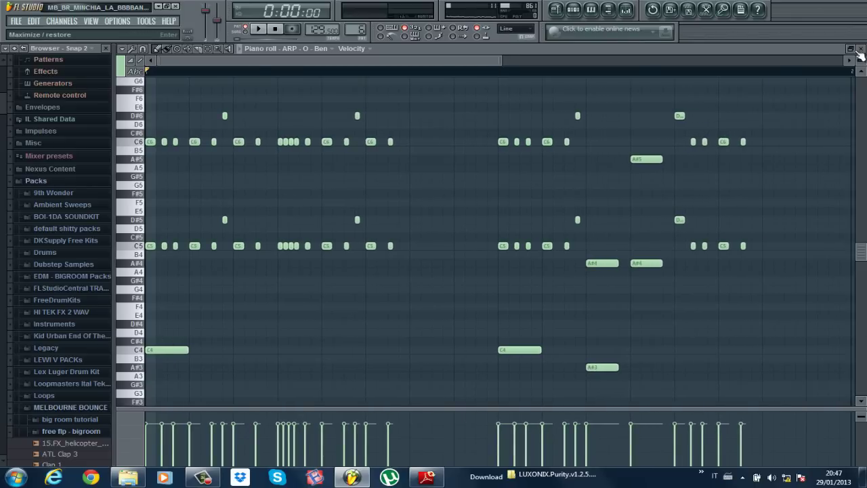
key("space")
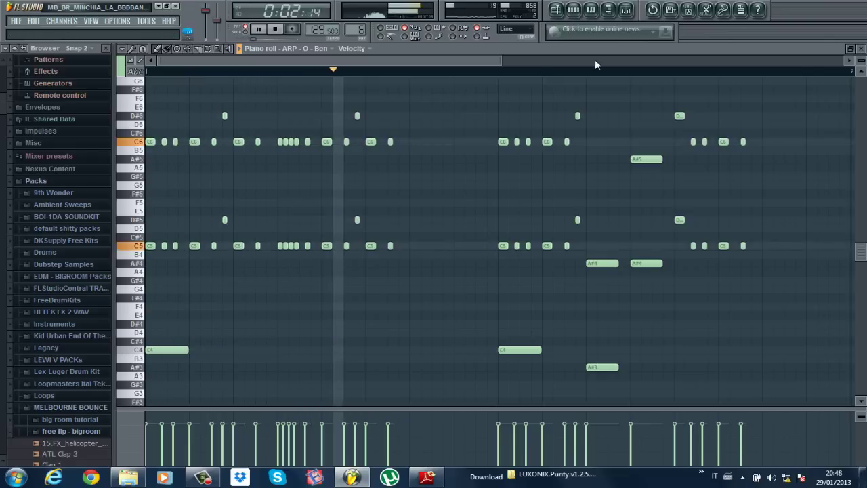
key("space")
left_click_drag(499, 60, 304, 61)
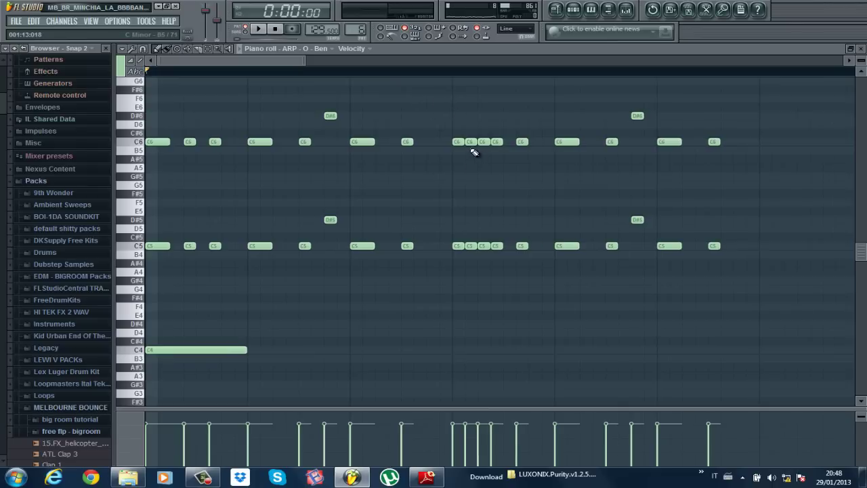
key("space")
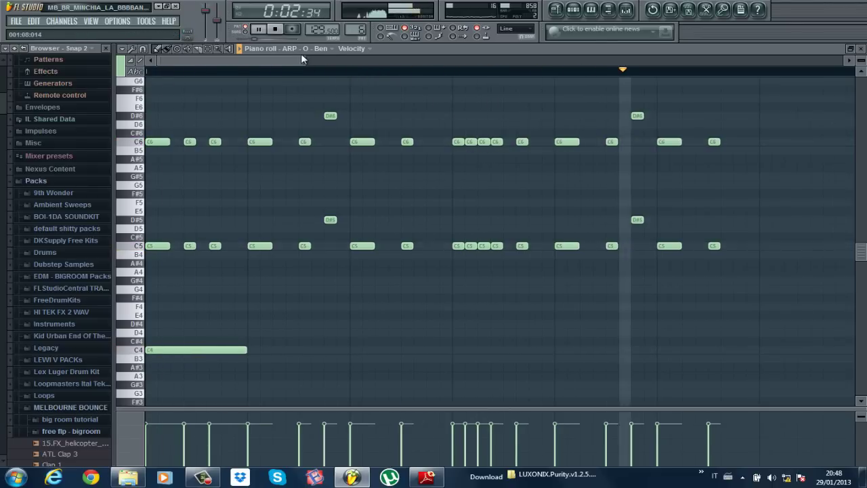
left_click_drag(305, 60, 667, 60)
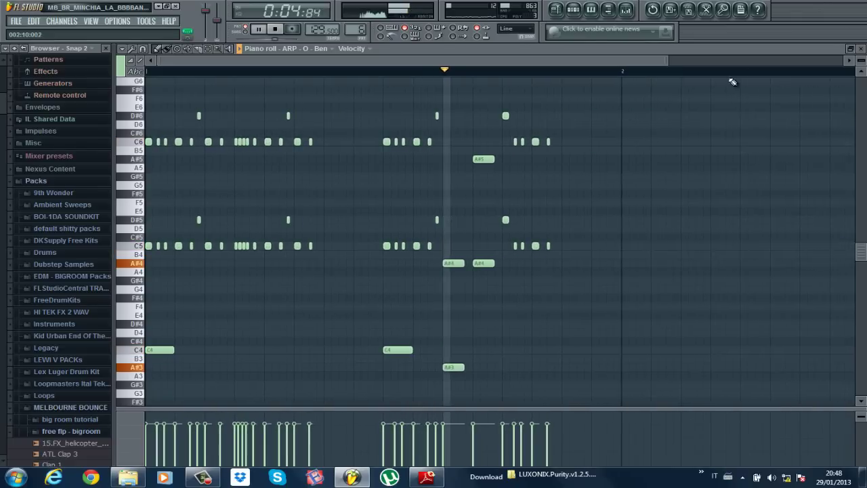
left_click(860, 50)
key("space")
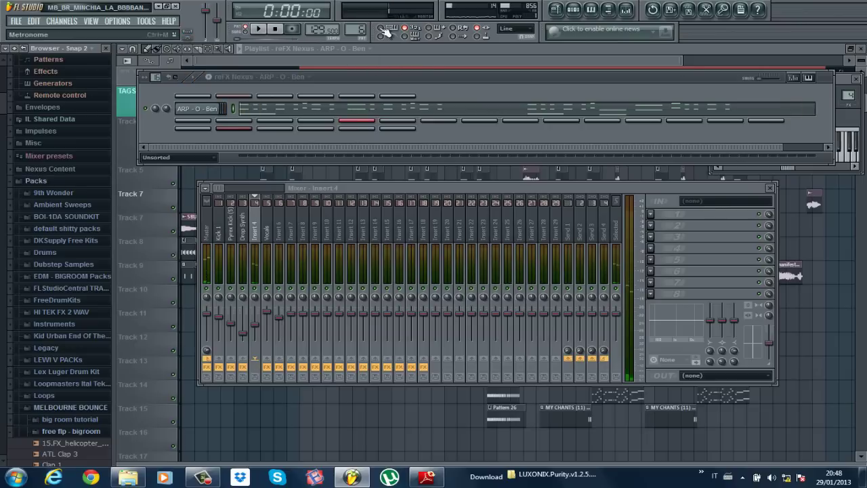
Step: Switch to the reFX Nexus - LD Hollow Tube pattern and solo its LD Hollow Tube channel
left_click_drag(359, 309, 361, 304)
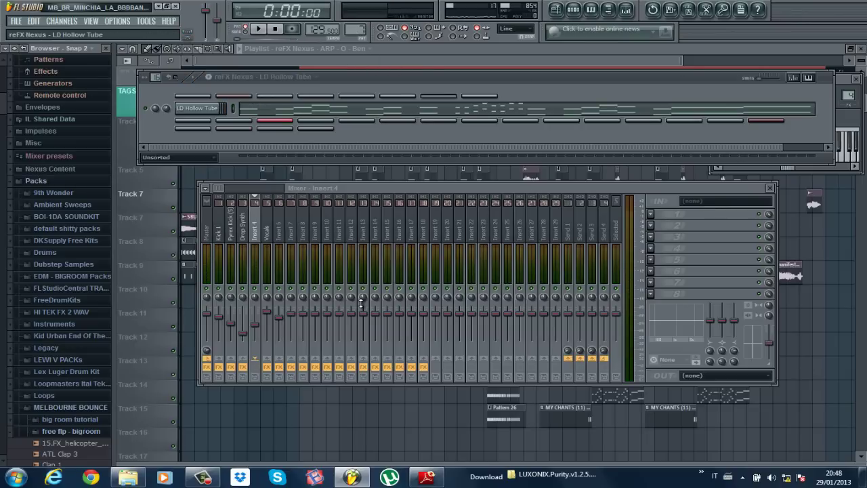
right_click(145, 108)
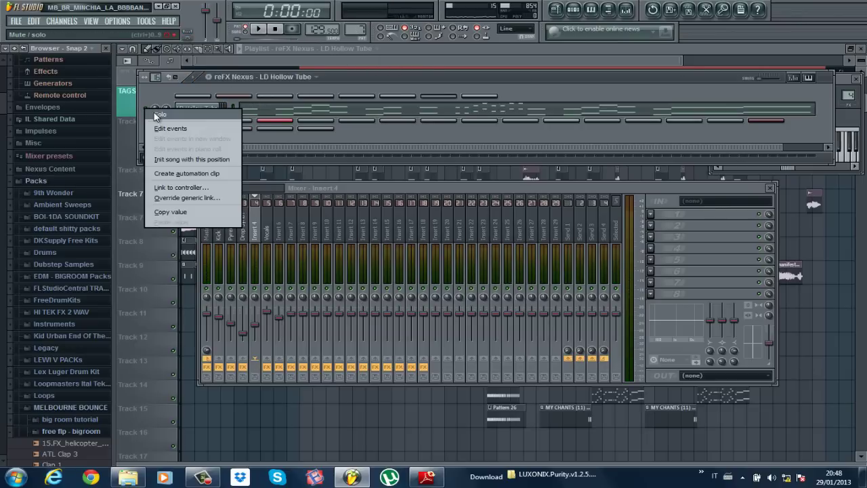
left_click(157, 115)
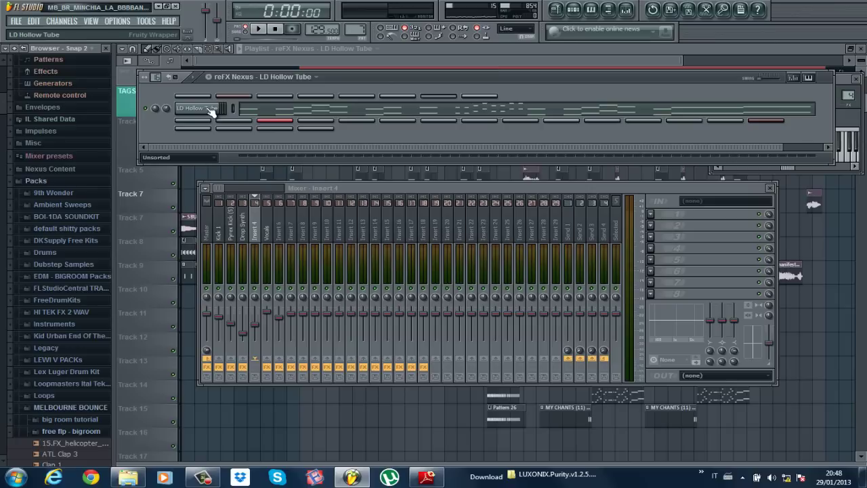
Step: Open the LD Hollow Tube channel with its Drop Synth mixer track, then open its notes in the piano roll
left_click(212, 110)
left_click(212, 110)
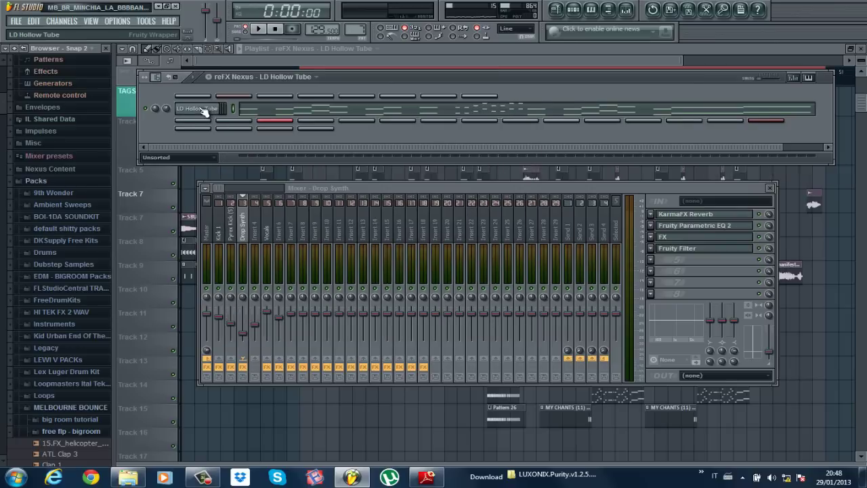
left_click(212, 110)
left_click(525, 108)
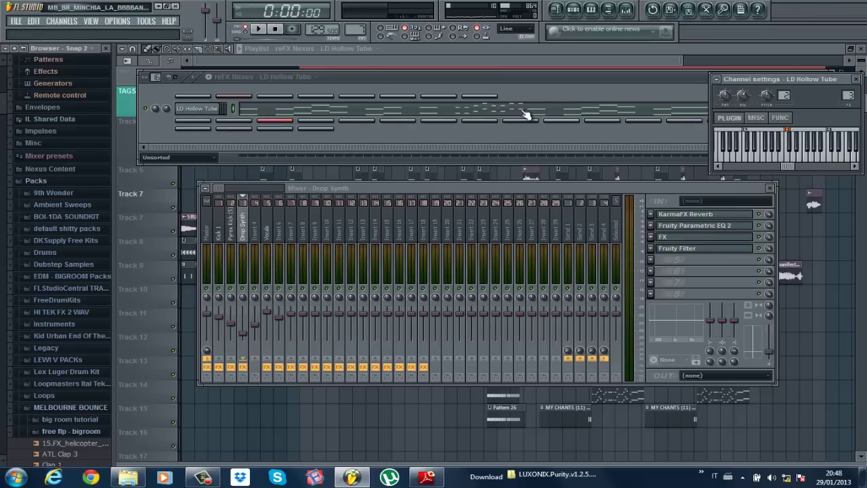
left_click(281, 111)
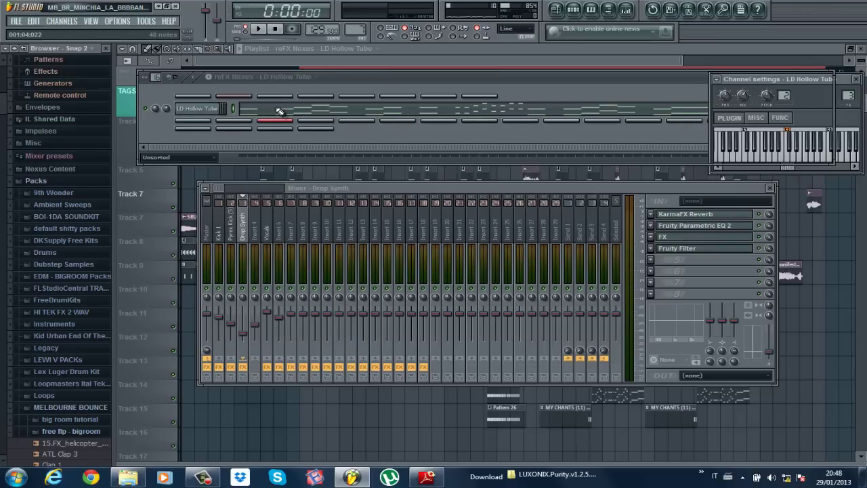
Step: Examine the full LD Hollow Tube phrase in the piano roll and play it through once
left_click_drag(416, 60, 542, 57)
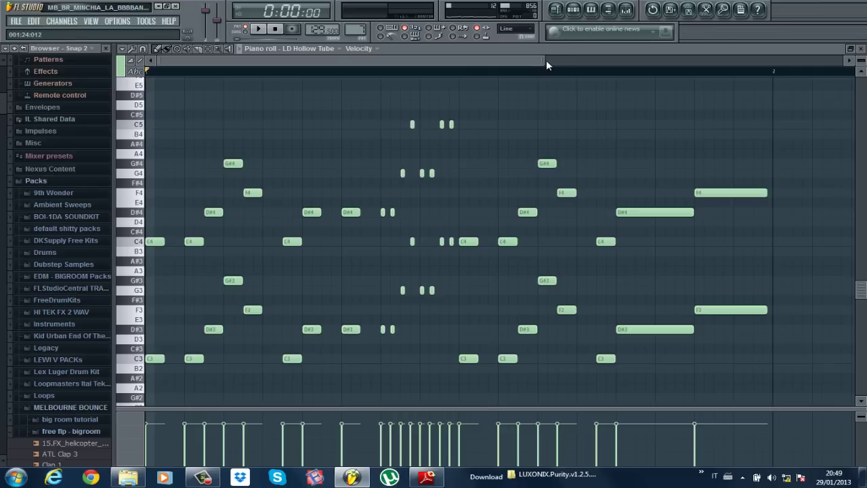
left_click_drag(542, 60, 522, 62)
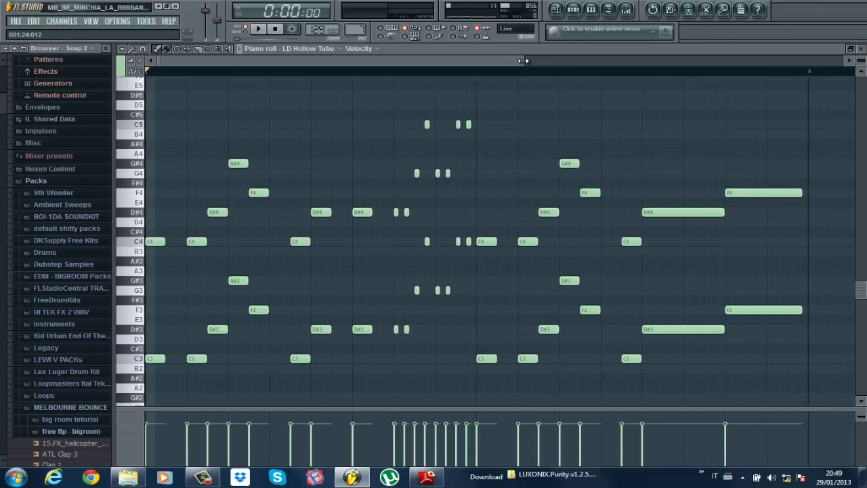
key("space")
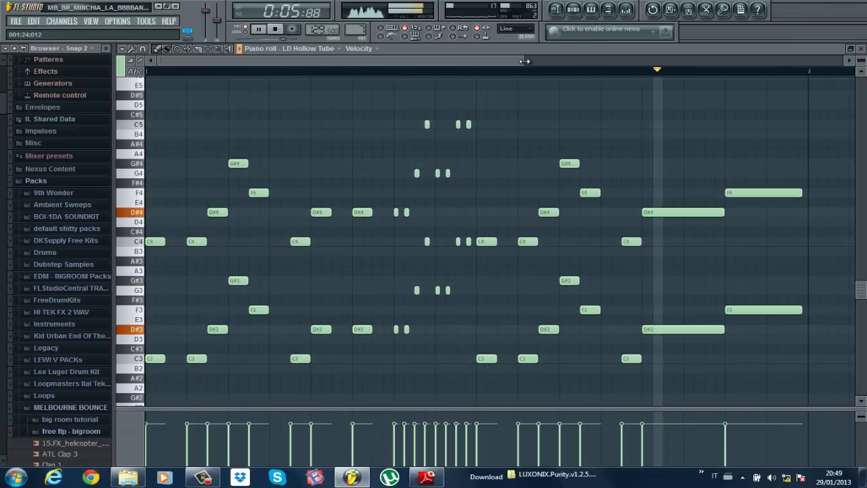
key("space")
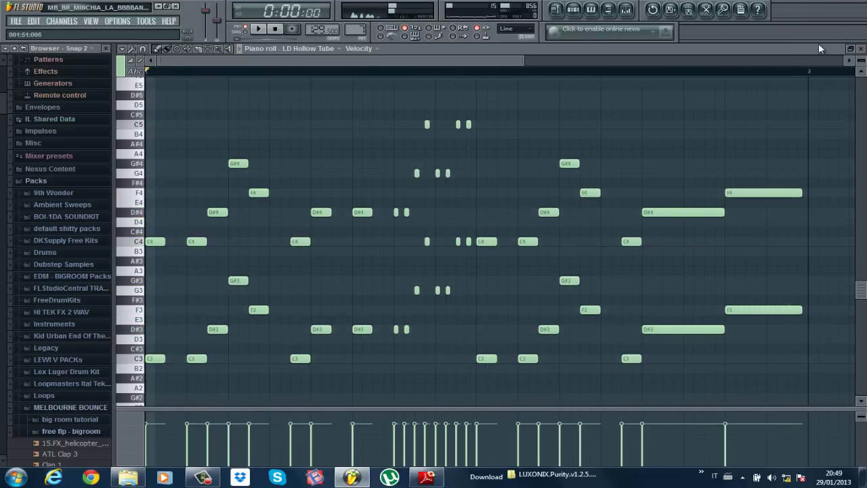
left_click(862, 49)
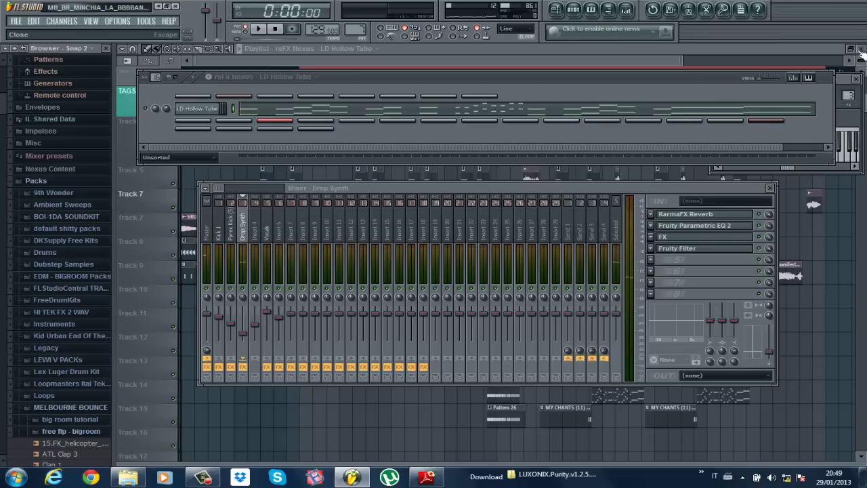
Step: View the LD Hollow Tube plugin window and the Effector FX module on the Drop Synth mixer track
left_click(213, 110)
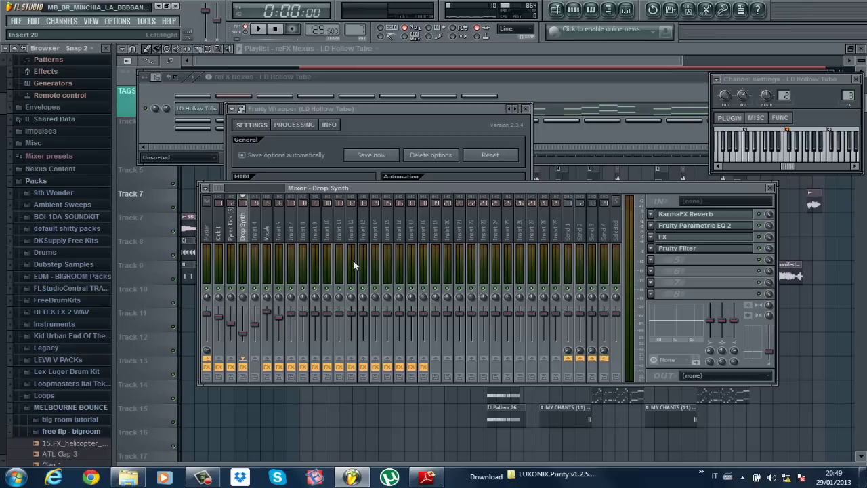
left_click(681, 239)
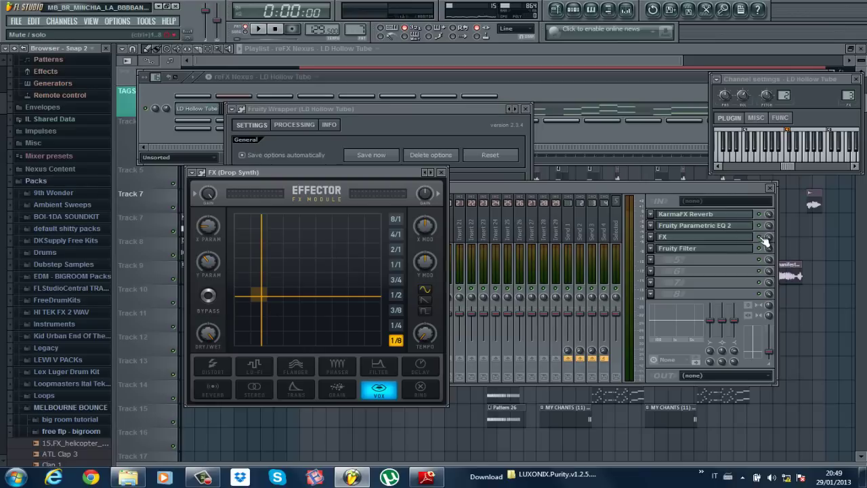
left_click(525, 109)
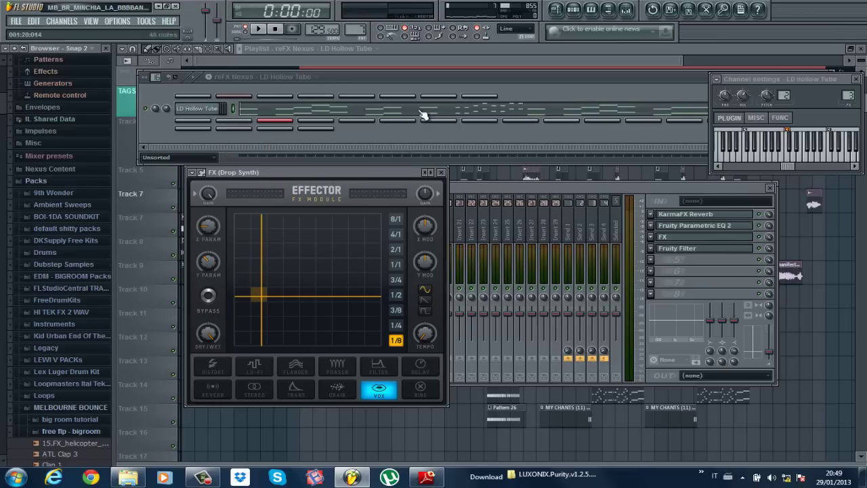
Step: Bypass the FX slot on Drop Synth and play the LD Hollow Tube pattern without it, following the notes in the piano roll
left_click(764, 241)
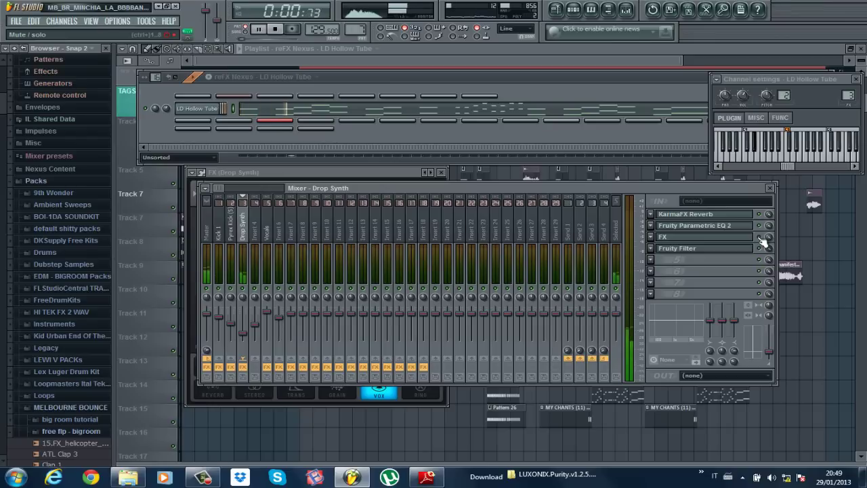
left_click(858, 81)
key("space")
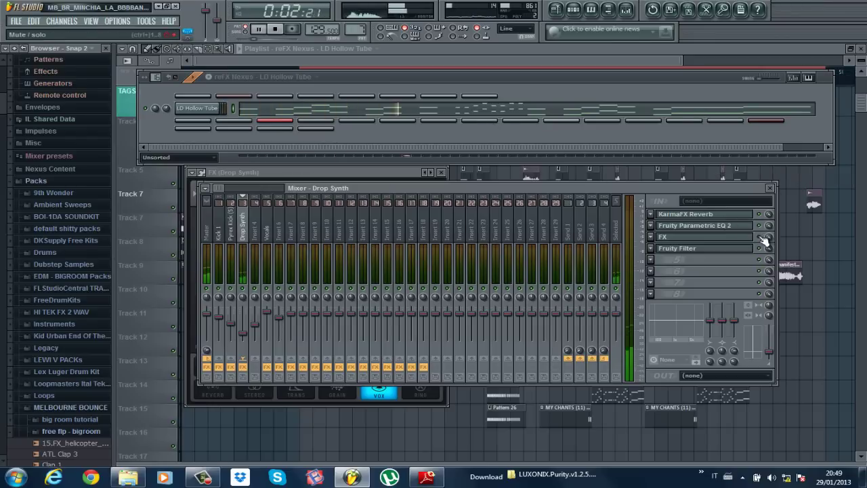
left_click(491, 110)
scroll(492, 114, "down", 4)
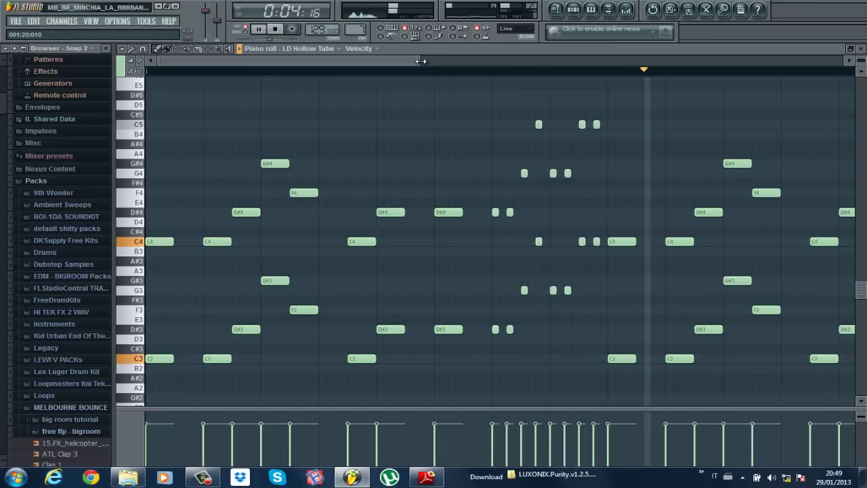
left_click_drag(421, 61, 665, 59)
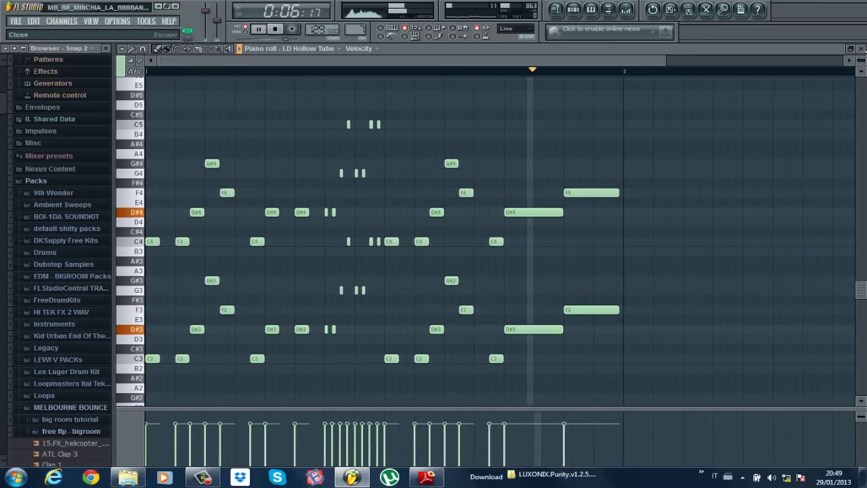
key("F7")
key("space")
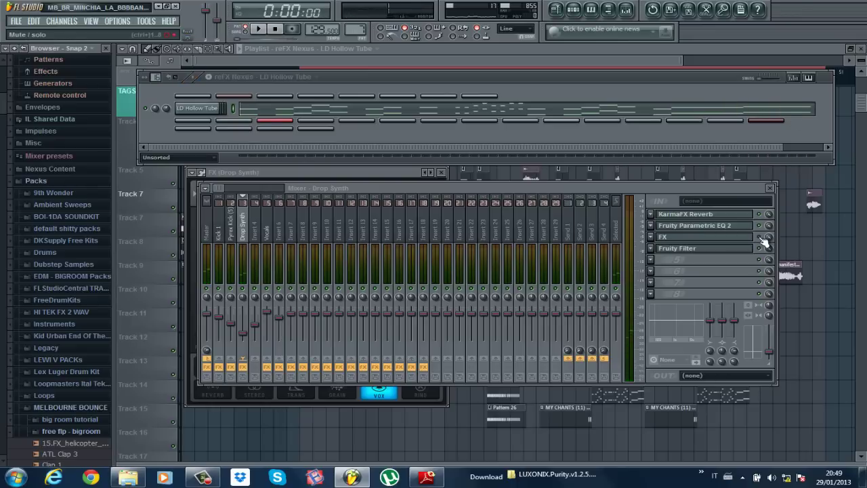
Step: Re-enable the Effector FX slot on Drop Synth and play the LD Hollow Tube pattern with its VOX effect active
left_click(729, 237)
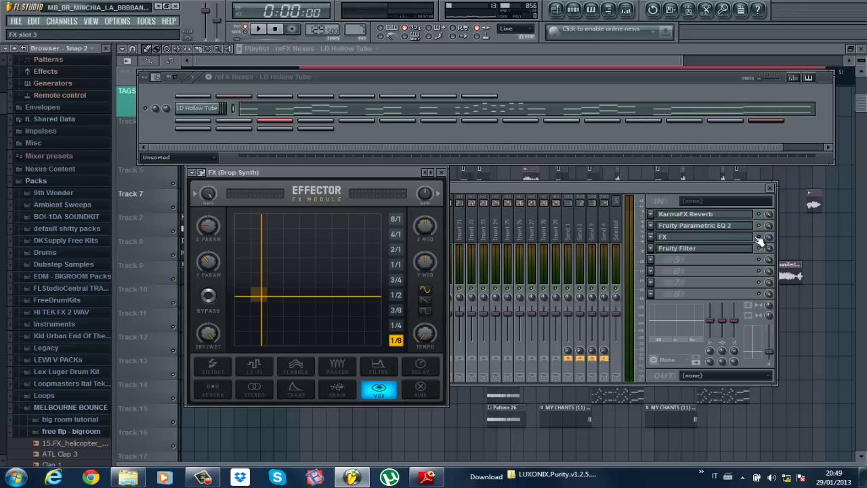
left_click(758, 237)
key("space")
left_click(338, 173)
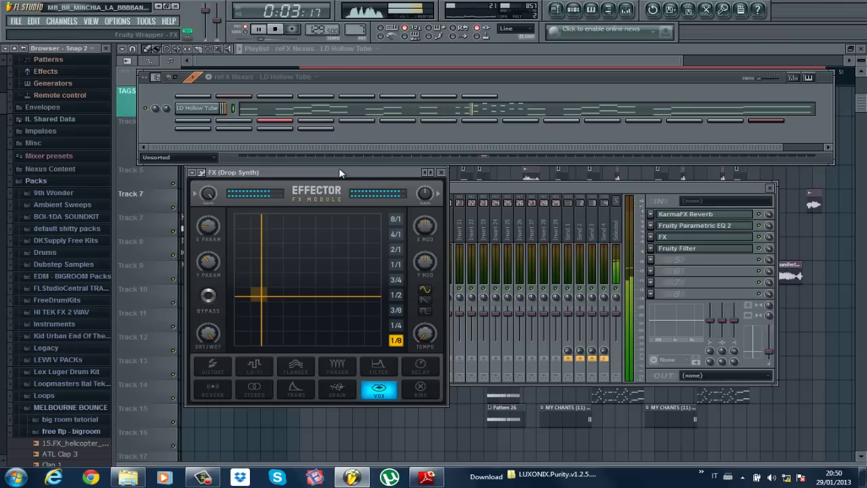
left_click(443, 174)
key("space")
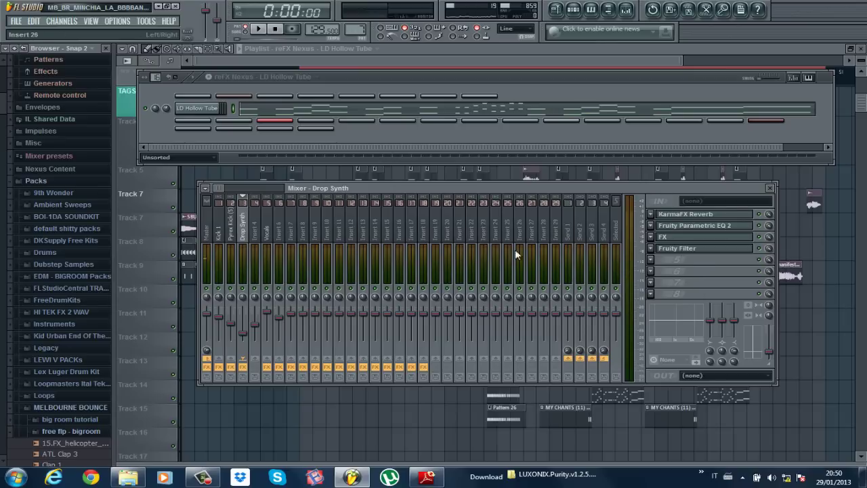
Step: Move the Effector's VOX control point to about the centre of the XY grid and play the pattern to hear the change
left_click(691, 240)
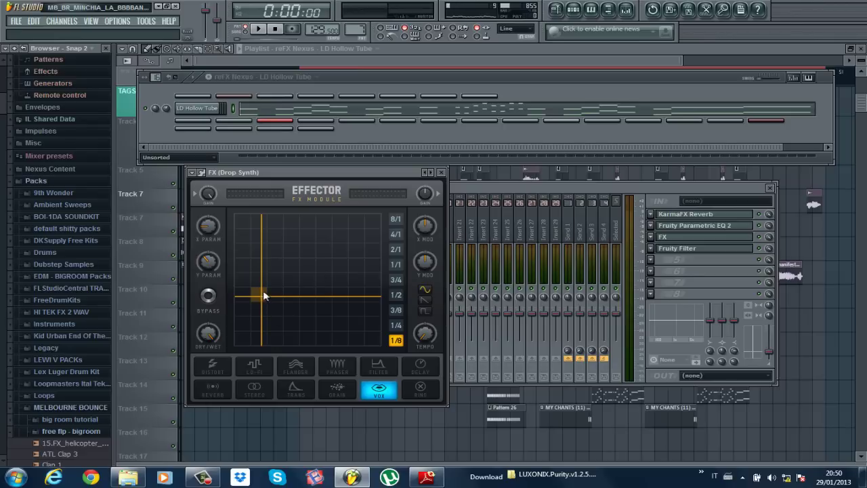
left_click_drag(262, 297, 312, 281)
key("space")
key("space")
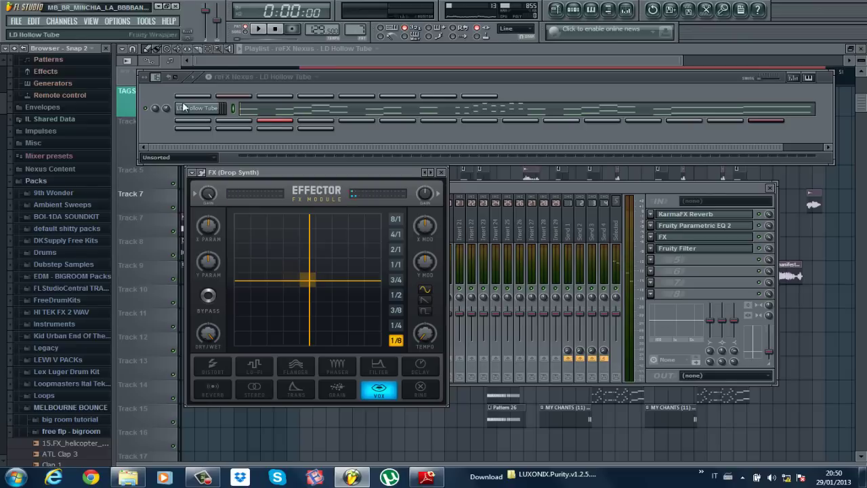
Step: Locate the command that creates an automation clip for the last tweaked FX parameter, without creating one
left_click(94, 21)
mouse_move(124, 17)
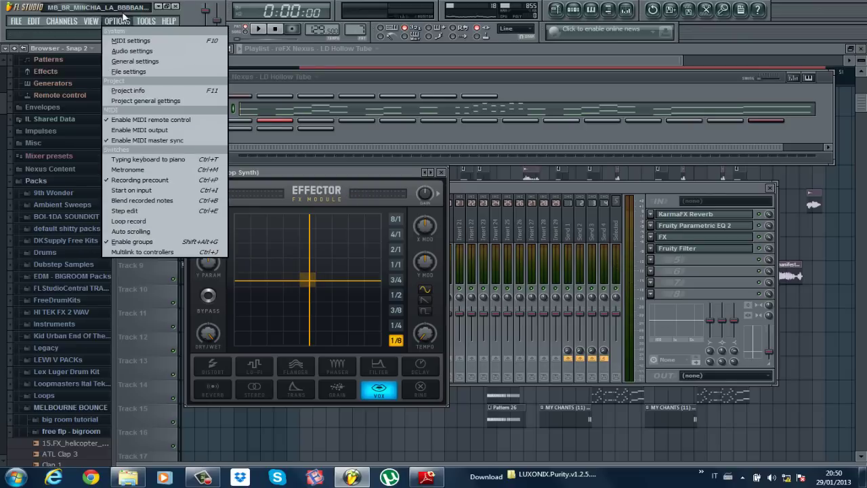
mouse_move(155, 23)
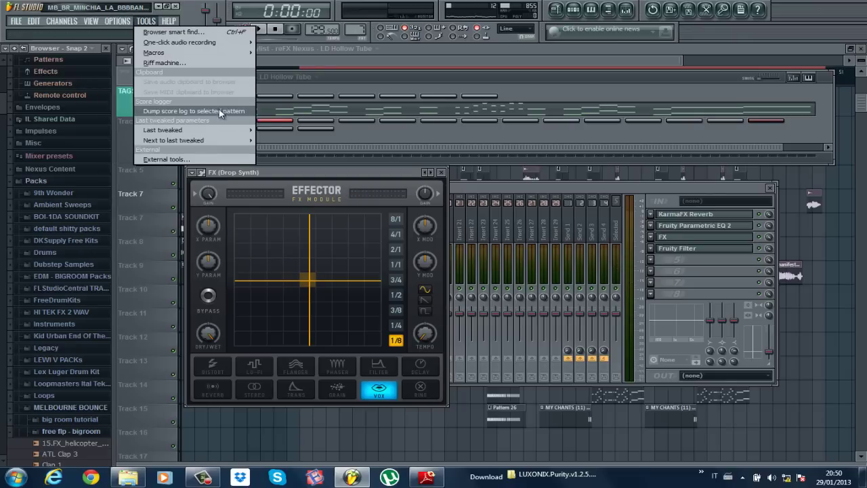
mouse_move(228, 130)
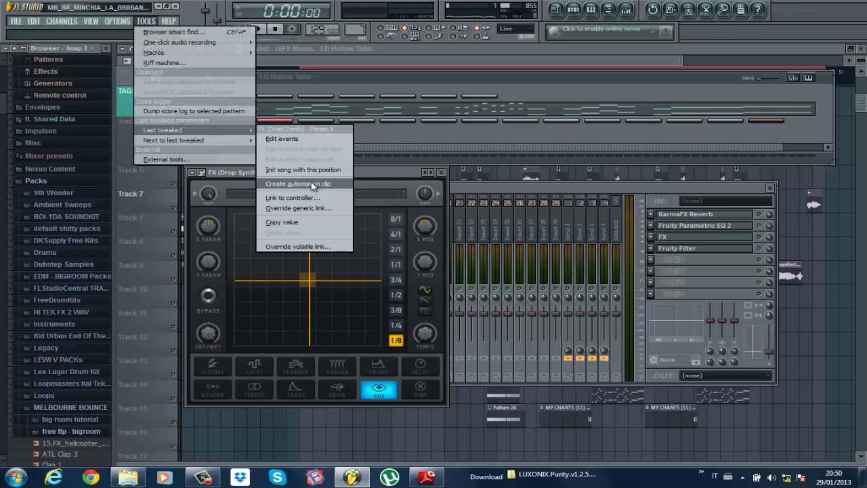
left_click(400, 177)
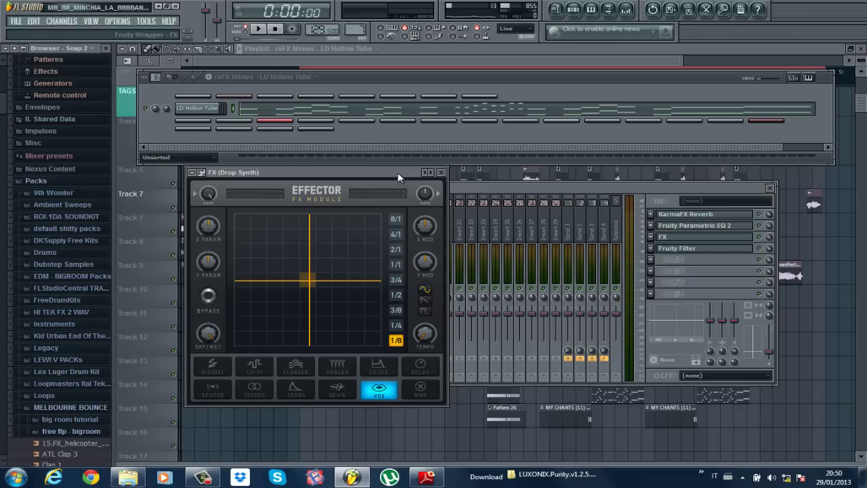
Step: Move the Effector's VOX control point to the grid's lower-left area, with Param Y about 11.9, and play the pattern
left_click_drag(315, 283, 260, 330)
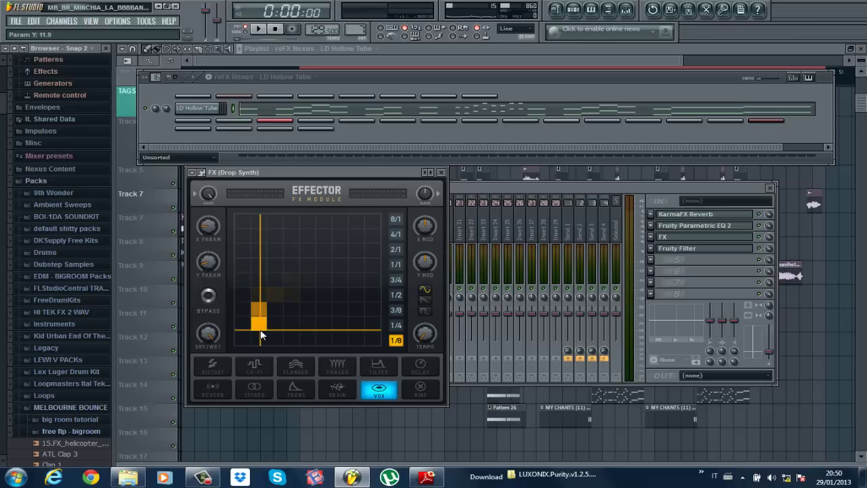
left_click(441, 174)
left_click(702, 241)
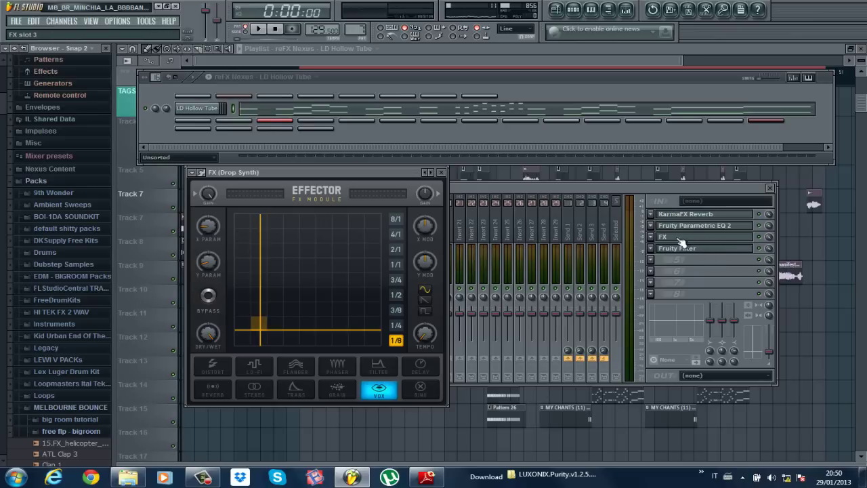
left_click(441, 173)
key("space")
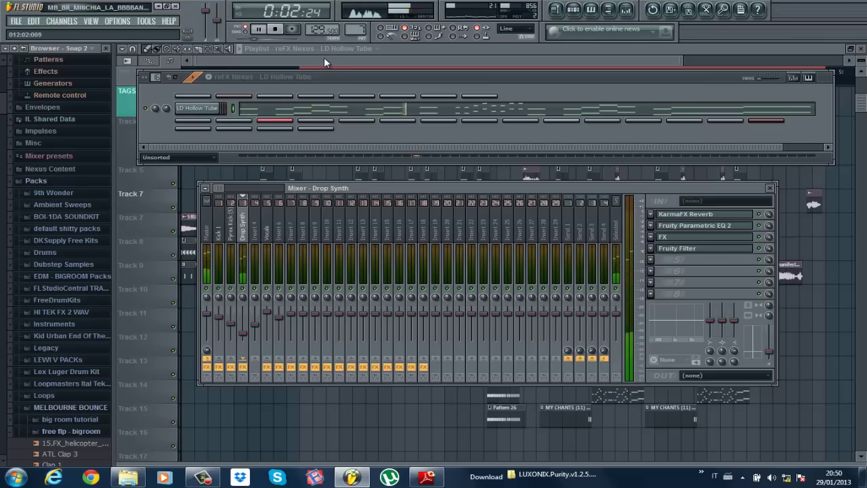
key("space")
Step: Play the LD Hollow Tube pattern briefly and bring up its Drop Synth mixer track with the effect slots
left_click(707, 242)
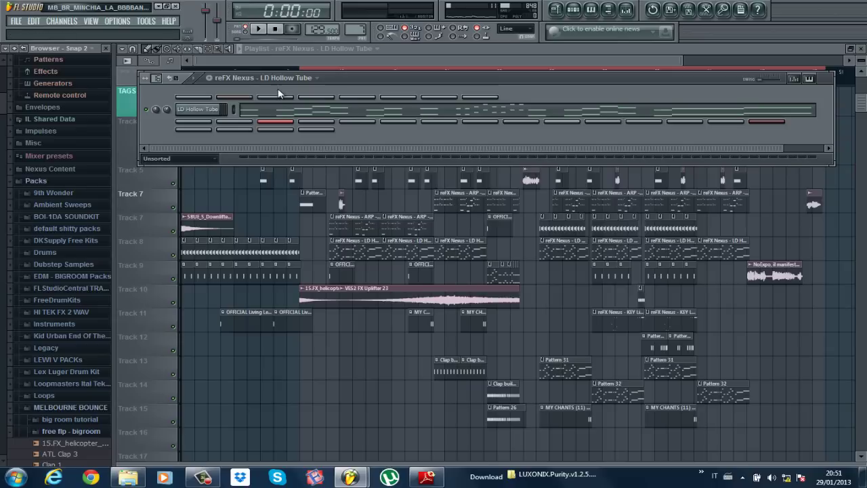
key("space")
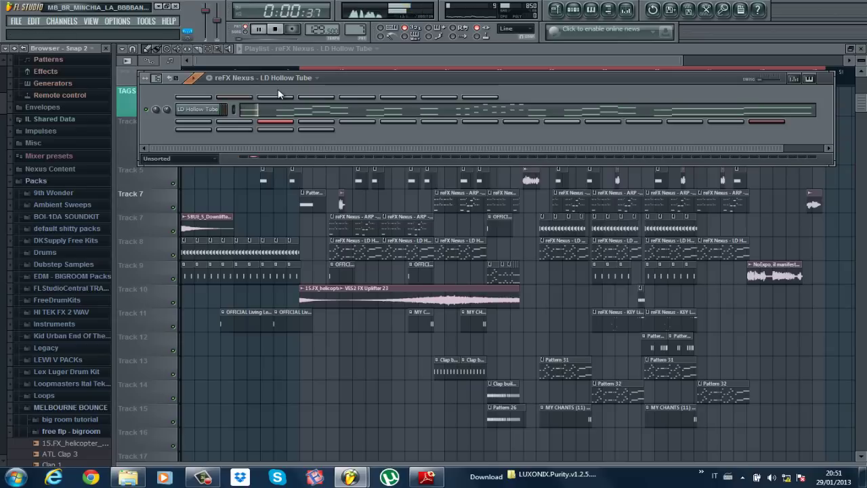
left_click(217, 115)
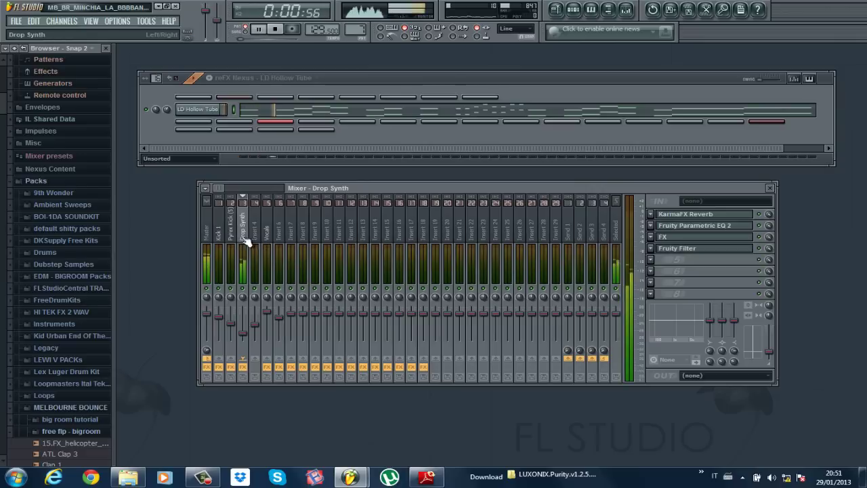
key("space")
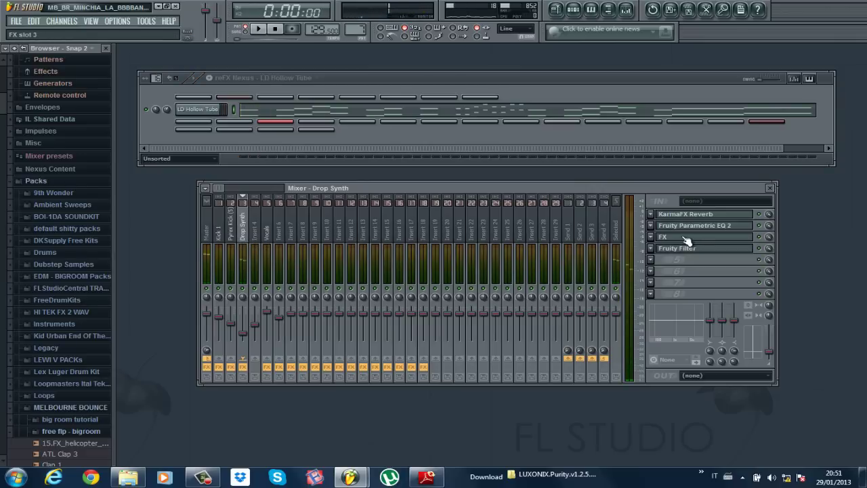
Step: Examine the Fruity Parametric EQ 2 curve on the Drop Synth track while playing the LD Hollow Tube pattern
left_click(694, 228)
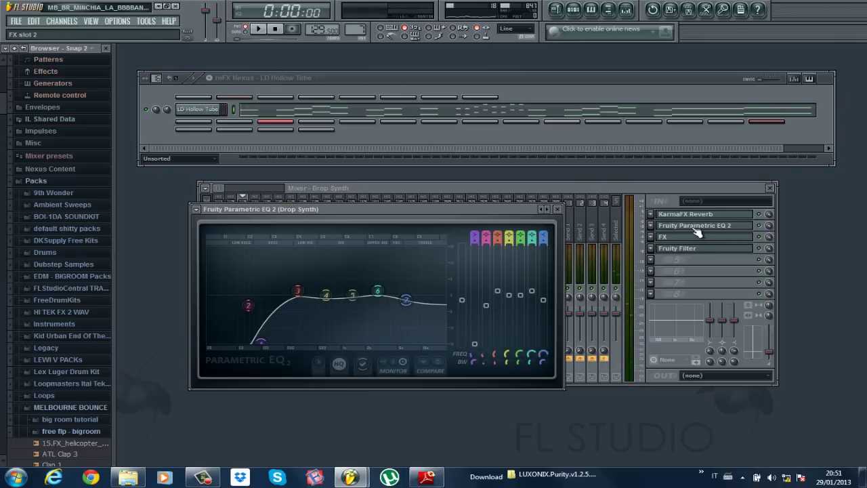
key("space")
key("space")
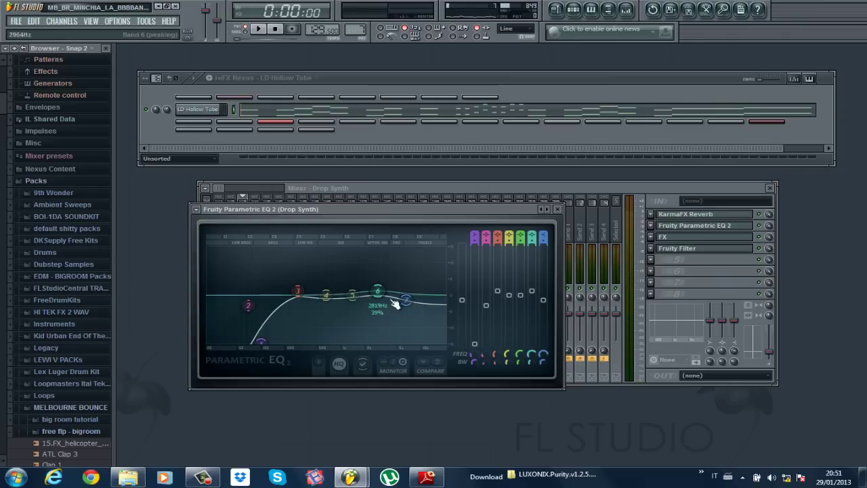
key("space")
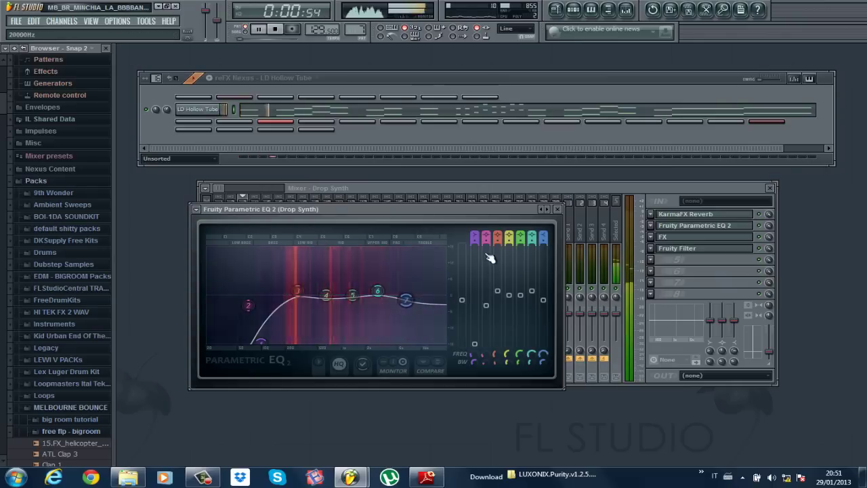
Step: Close the Drop Synth track's equalizer, stop playback and switch to the KEY LightRay pattern, number 9
left_click(559, 210)
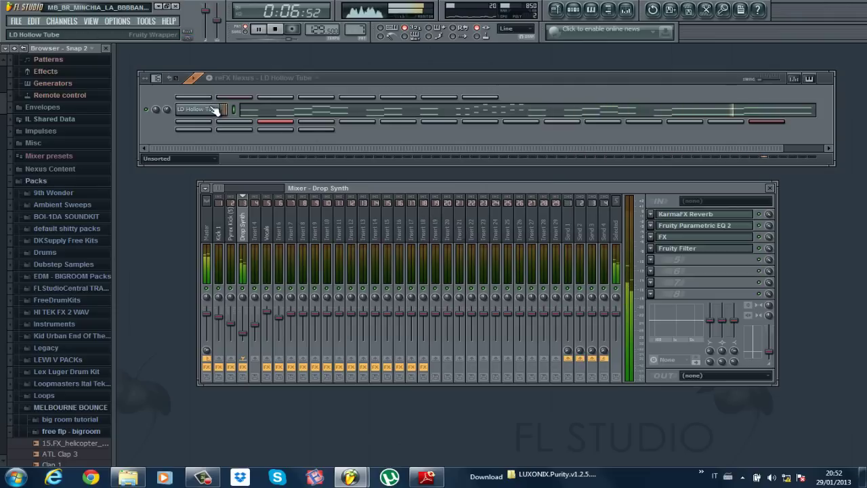
key("space")
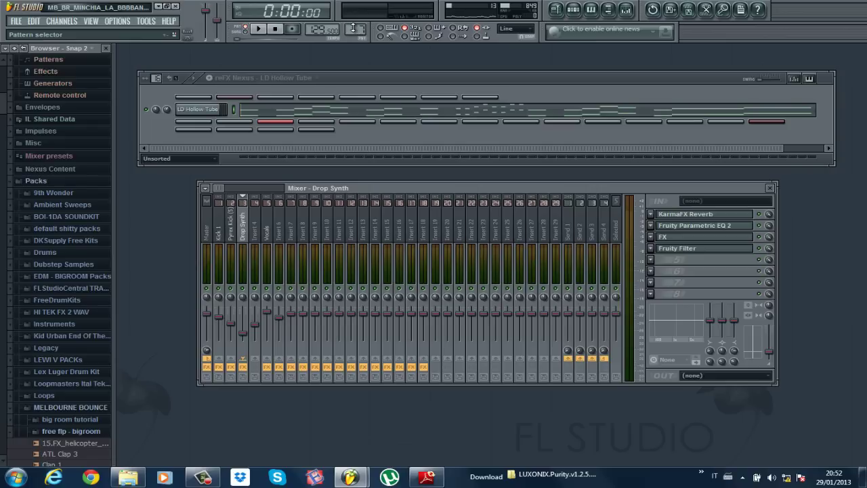
left_click_drag(364, 31, 361, 26)
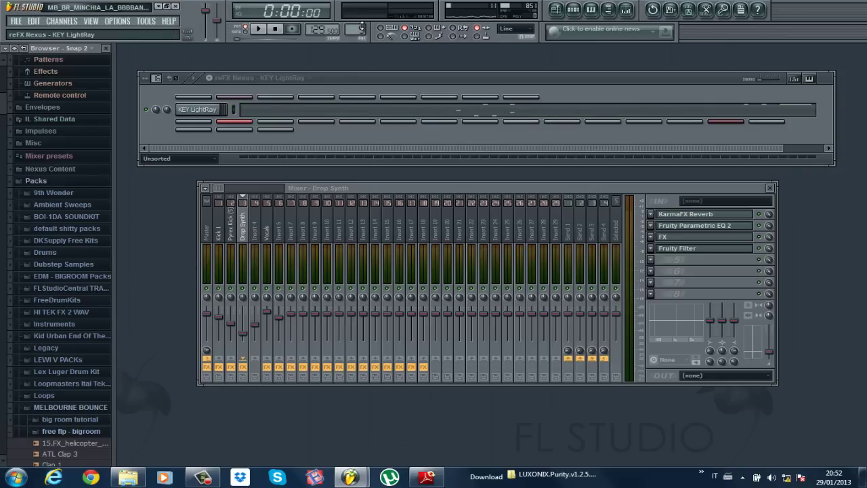
Step: Examine the KEY LightRay notes across the whole pattern in the piano roll while playing it
left_click(522, 112)
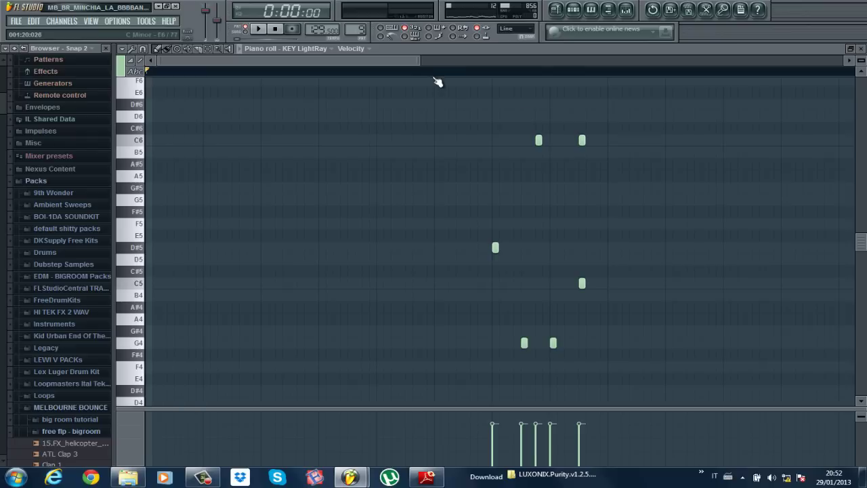
left_click_drag(418, 64, 499, 64)
key("space")
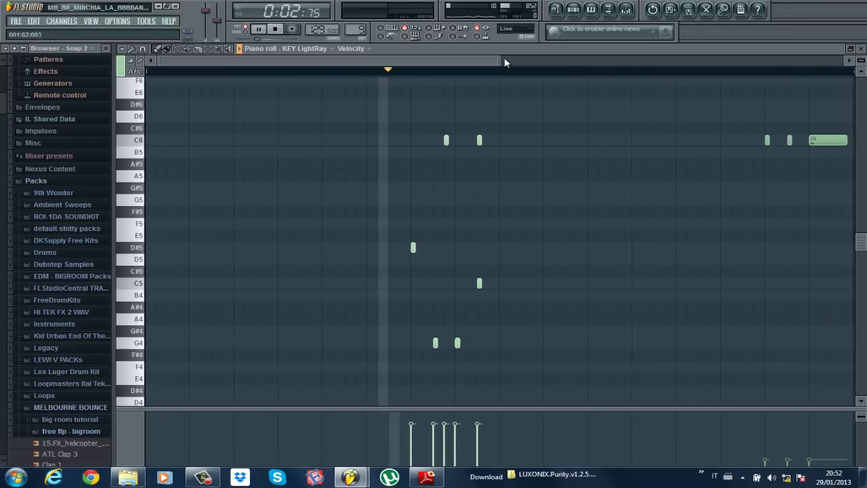
left_click_drag(501, 58, 522, 61)
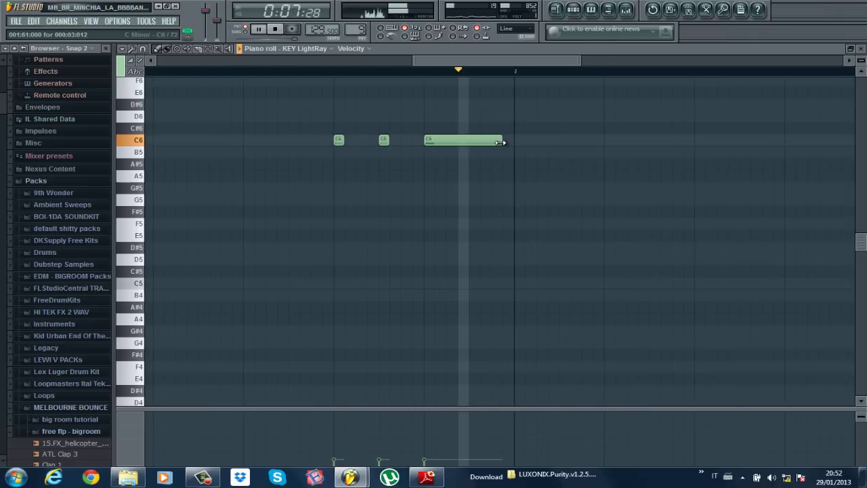
scroll(463, 221, "down", 4)
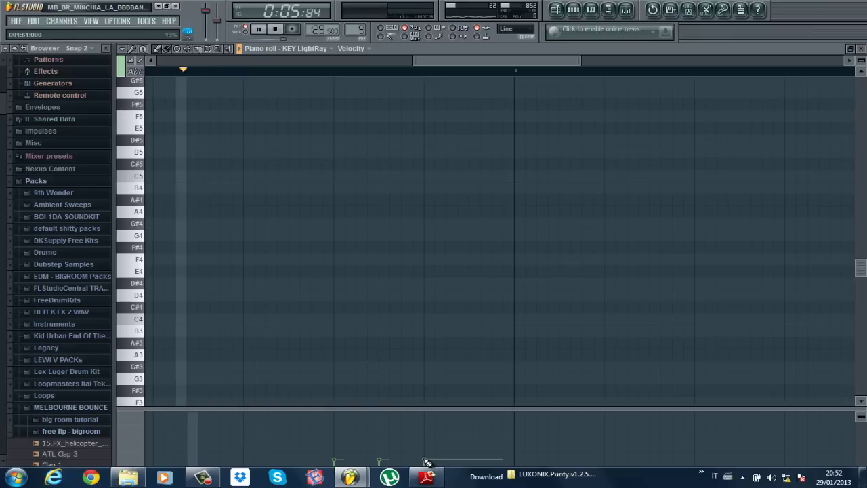
Step: Check the selectable note properties for KEY LightRay without changing them, close the piano roll and stop playback
left_click(363, 52)
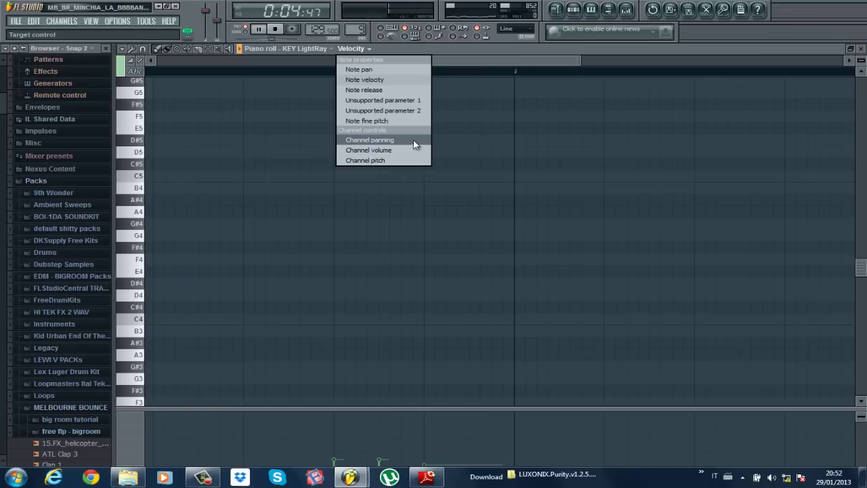
left_click(862, 55)
left_click(860, 49)
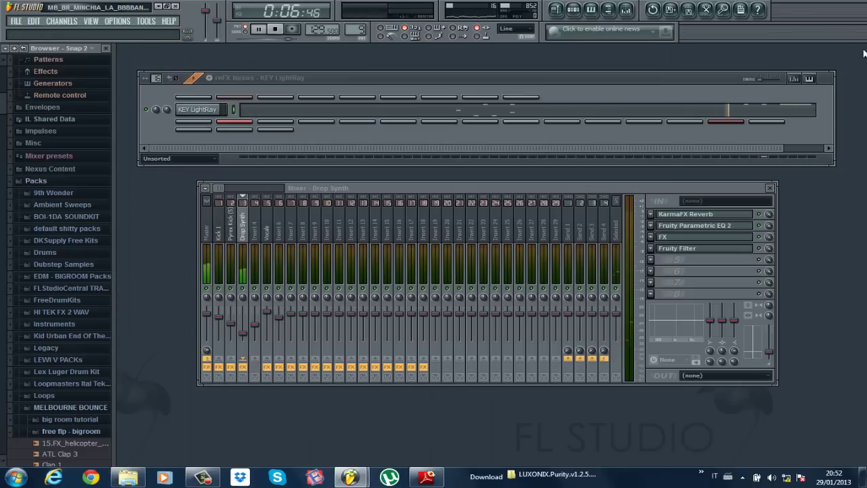
key("space")
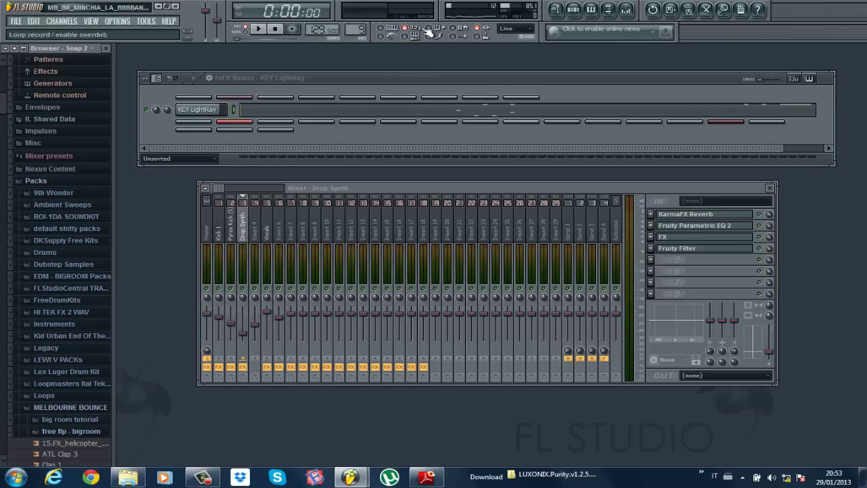
Step: Play pattern 19 briefly, bring up the OFFICIAL Living Legends Ride channel settings and audition its sample
left_click_drag(360, 29, 360, 23)
key("space")
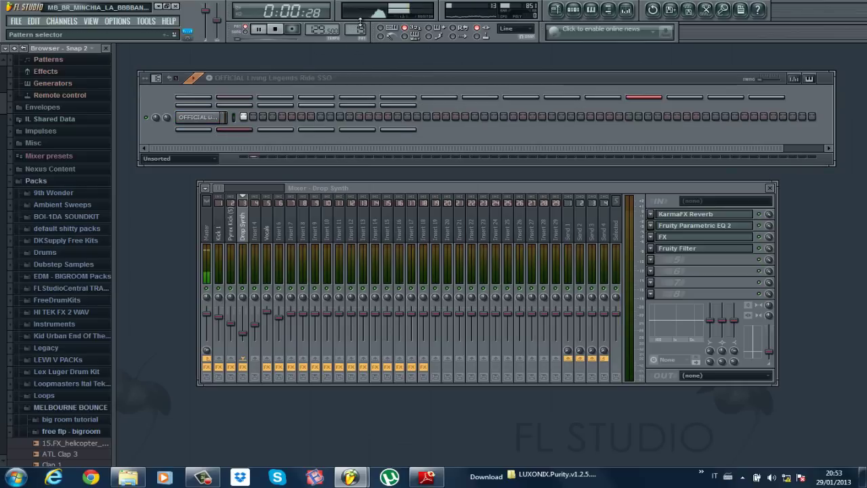
key("space")
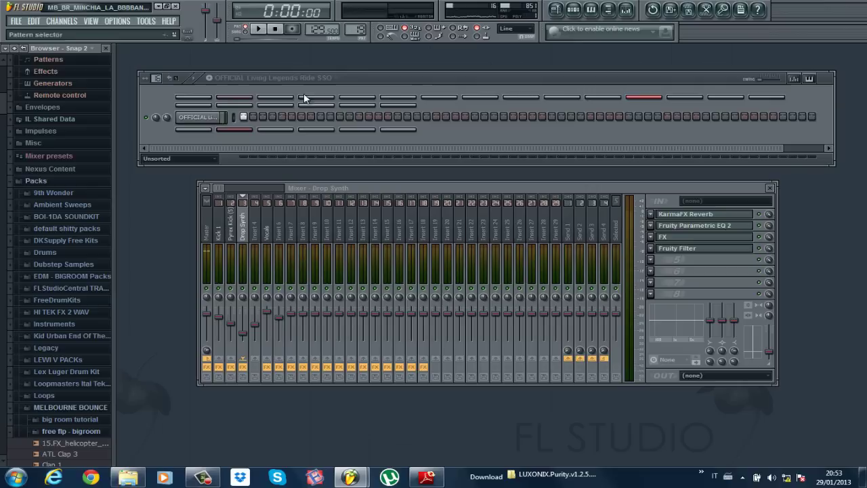
left_click(212, 121)
left_click(763, 343)
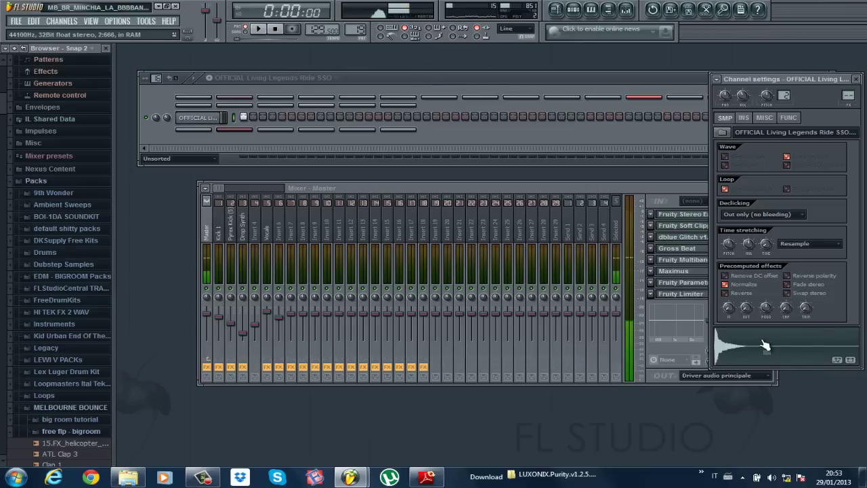
Step: Switch to the Clap build pattern, number 20, play it briefly and close the ride sample's channel settings
mouse_move(360, 29)
left_mouse_down()
mouse_move(360, 20)
mouse_move(360, 30)
left_mouse_up()
key("space")
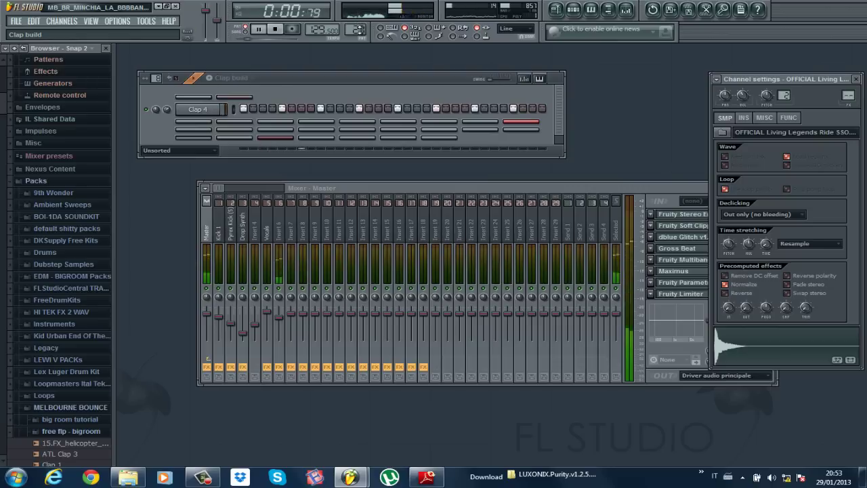
key("space")
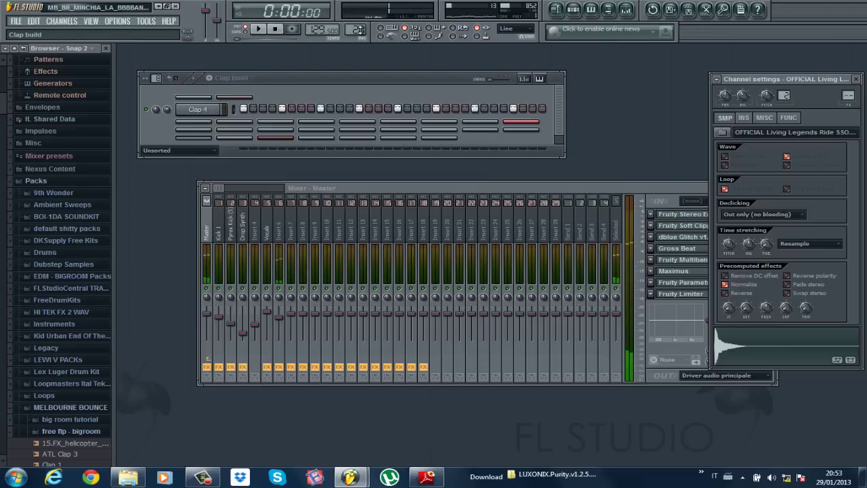
left_click(363, 83)
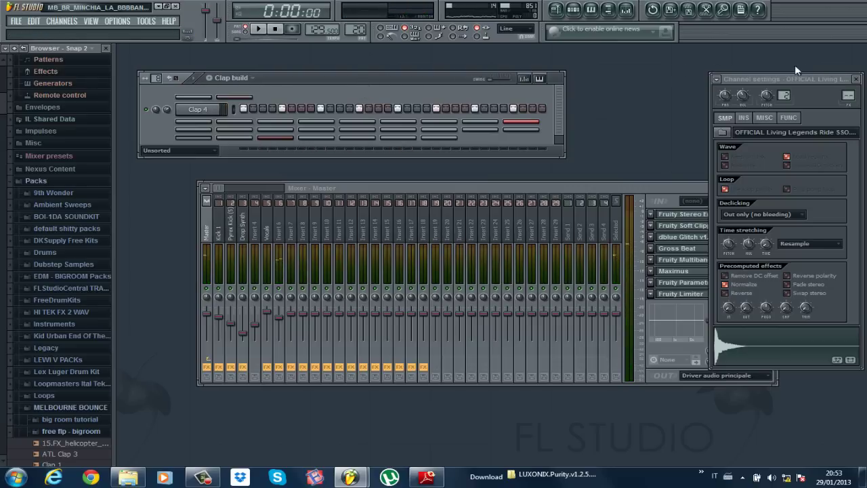
left_click(856, 80)
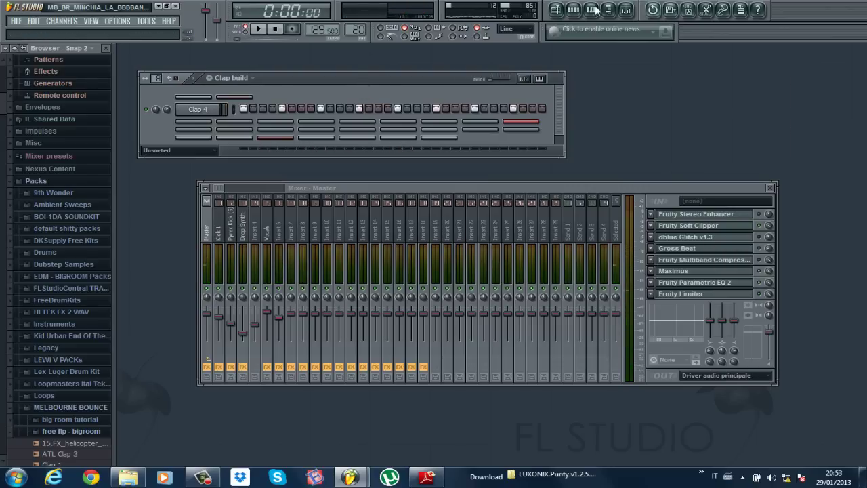
Step: Locate the Clap build clips near the Build marker in the playlist and play the Clap build pattern over it
left_click(555, 9)
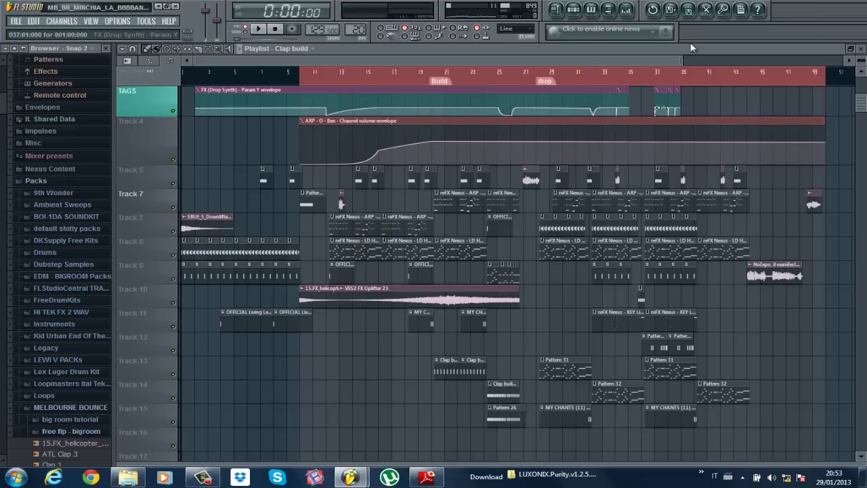
left_click_drag(681, 60, 530, 55)
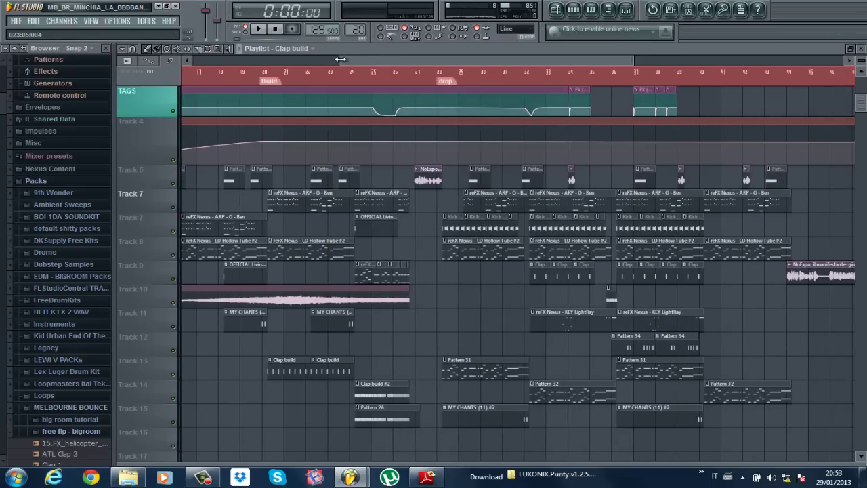
left_click_drag(339, 61, 367, 53)
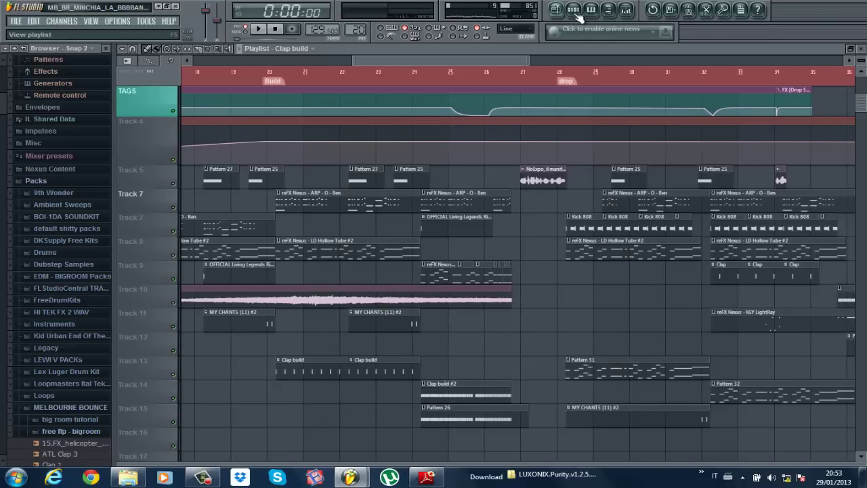
key("F6")
key("space")
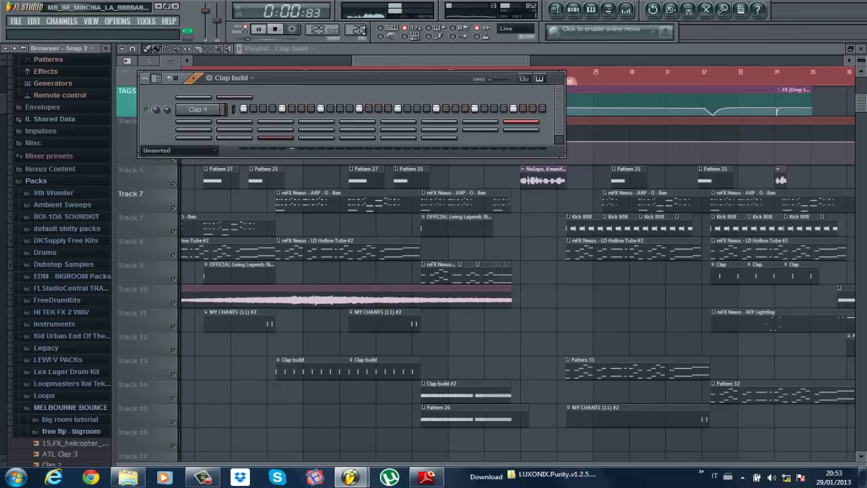
key("space")
Step: Switch to the Clap build #2 pattern, number 21, and show all of Clap 4's notes in the piano roll
scroll(359, 28, "up", 1)
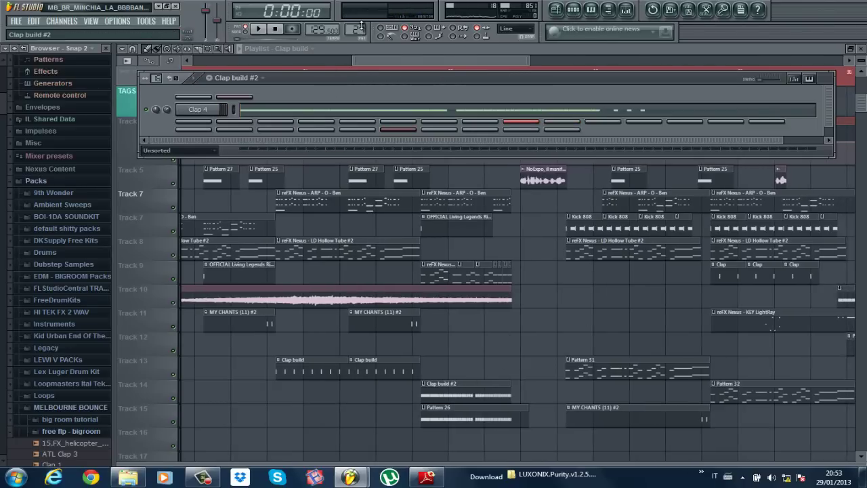
left_click(411, 112)
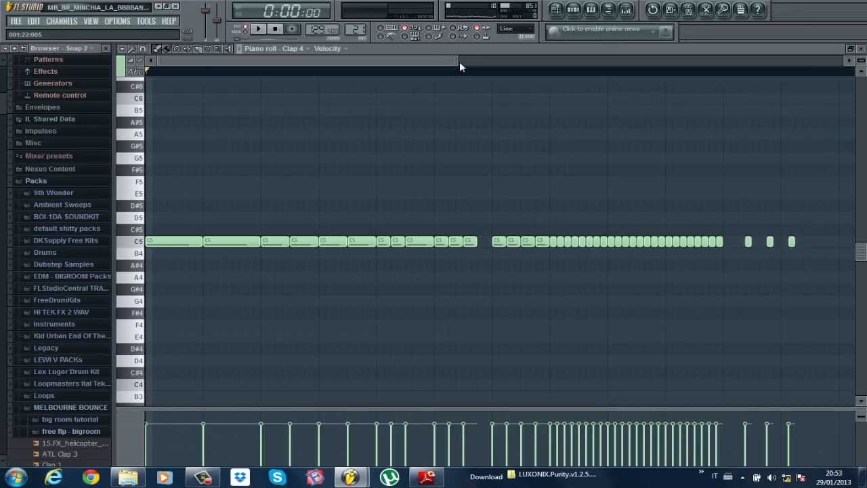
left_click_drag(459, 62, 574, 88)
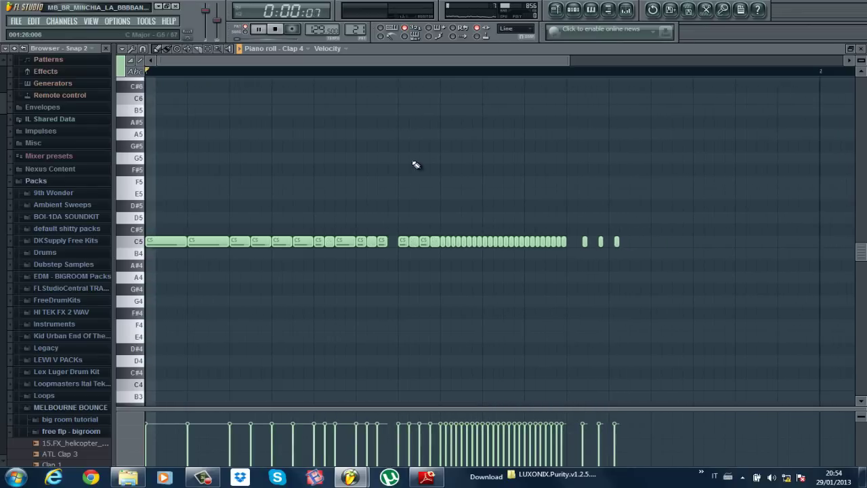
Step: Stop the song playback and play the Clap build #2 pattern from its start
left_click(246, 32)
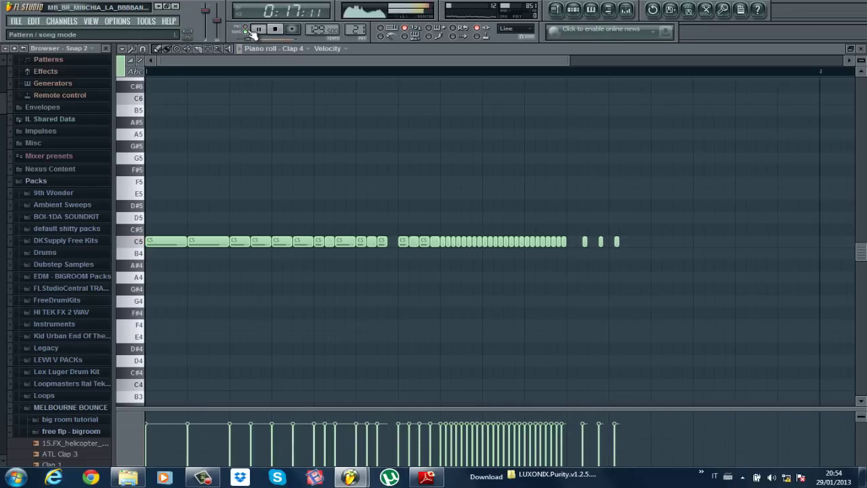
left_click(257, 29)
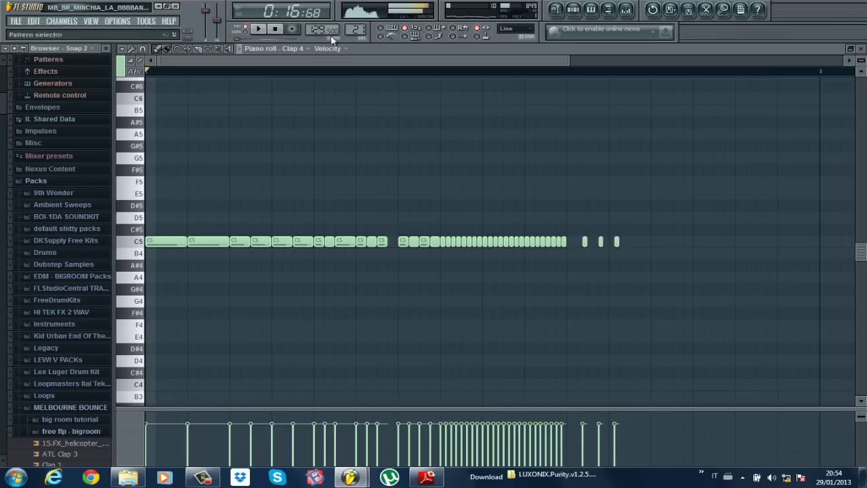
left_click(275, 28)
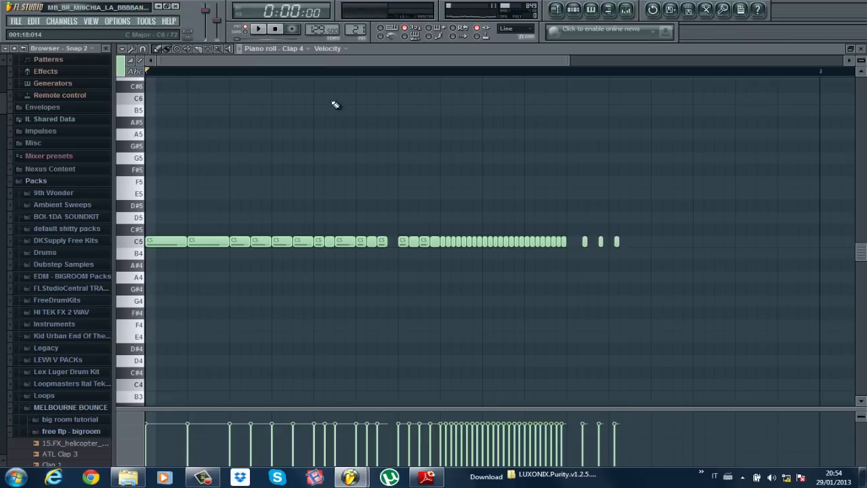
key("space")
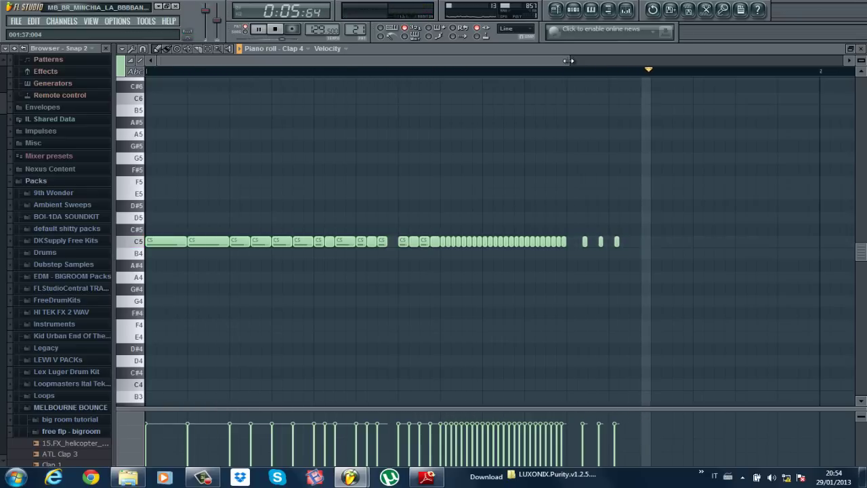
key("space")
Step: Give Clap 4's fast repeated notes a descending note pan ramp from one side to the other, and play the pattern
left_click(333, 51)
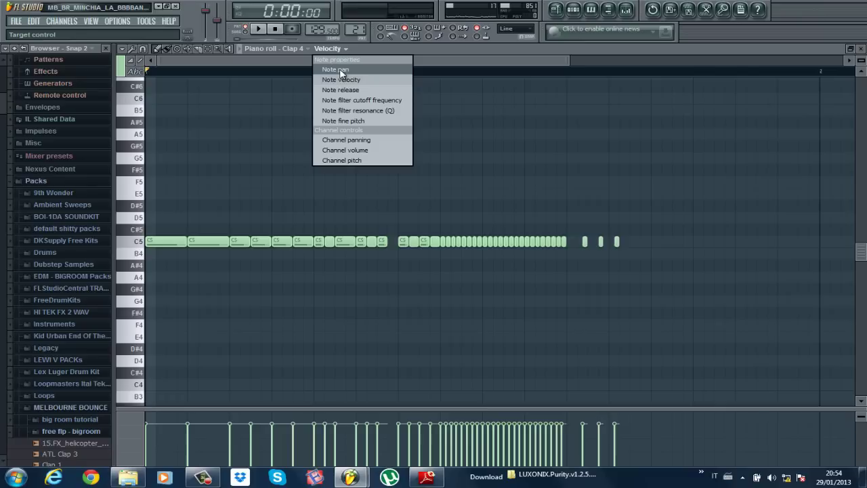
left_click(328, 68)
mouse_move(441, 421)
left_mouse_down()
mouse_move(532, 466)
mouse_move(456, 434)
mouse_move(441, 415)
left_mouse_up()
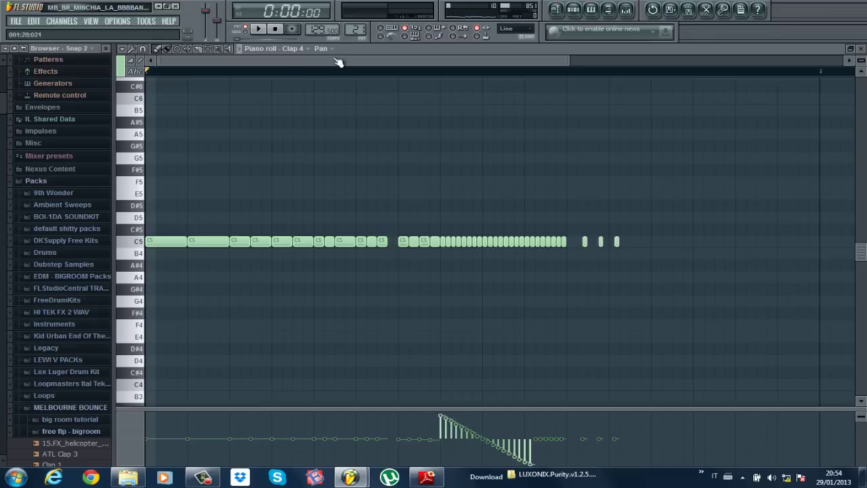
key("space")
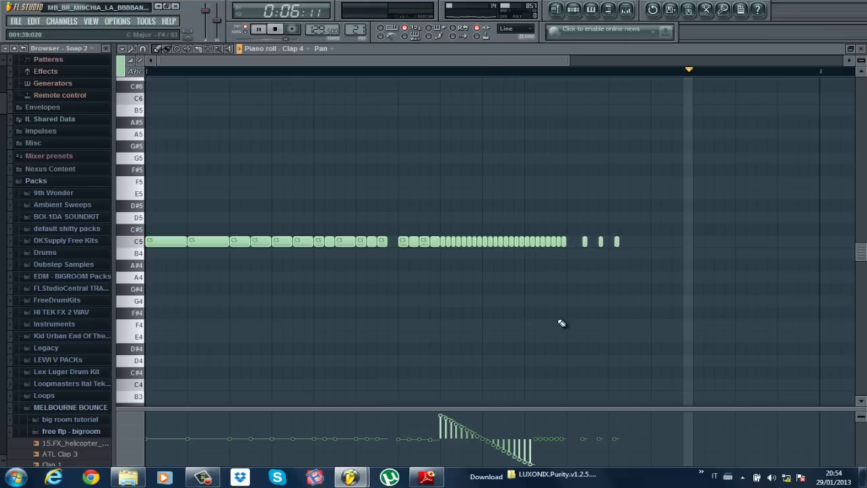
key("space")
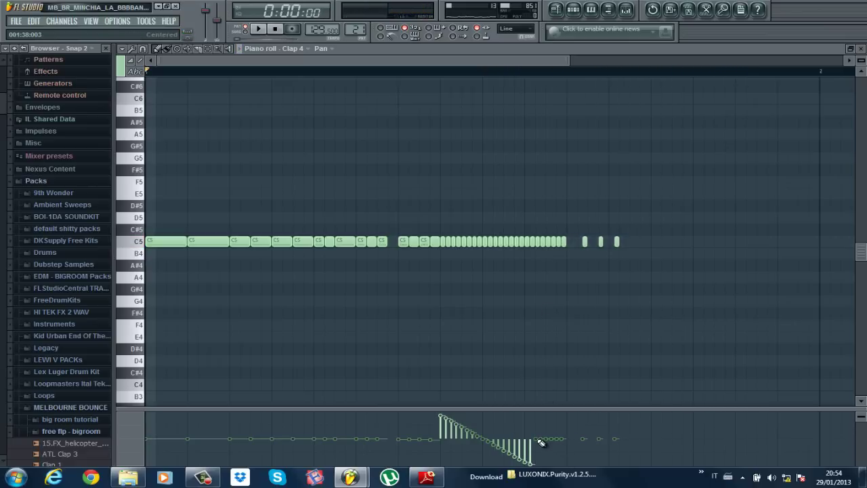
Step: Alternate the note pan of the roll's last fast claps between both sides, play the pattern and close the piano roll
mouse_move(540, 441)
left_mouse_down()
mouse_move(542, 452)
mouse_move(551, 437)
left_mouse_up()
left_click_drag(555, 445, 556, 437)
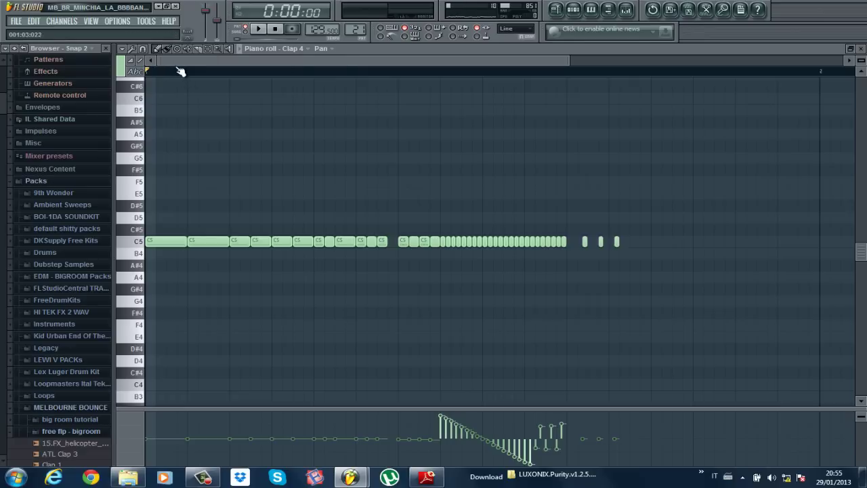
key("space")
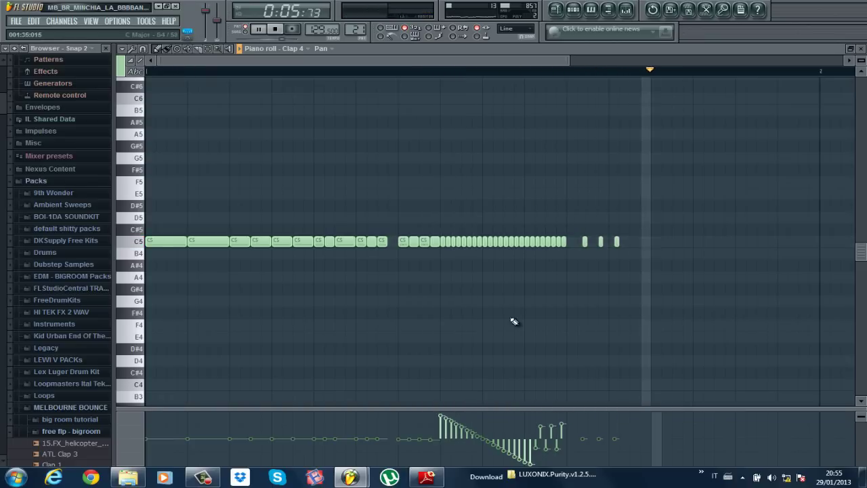
key("space")
left_click(860, 48)
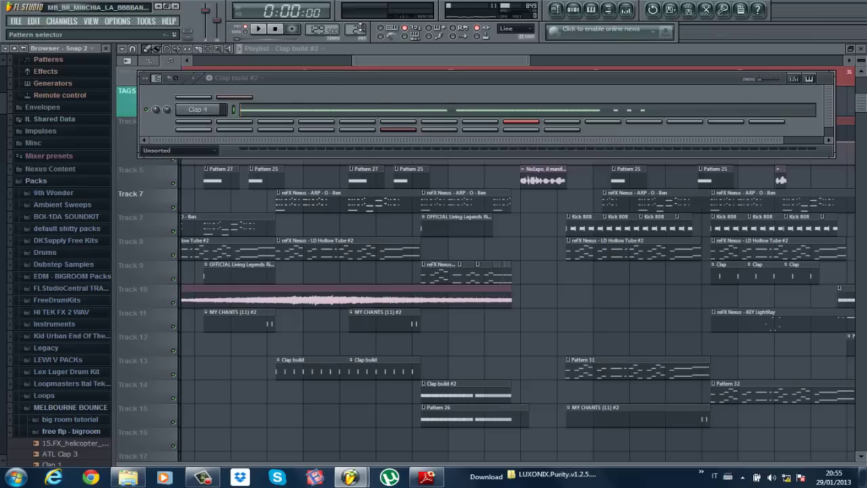
Step: Switch to pattern 23, open the channel settings of the NoExpo vocal audio clip and preview its sample
scroll(359, 27, "up", 1)
scroll(362, 26, "up", 1)
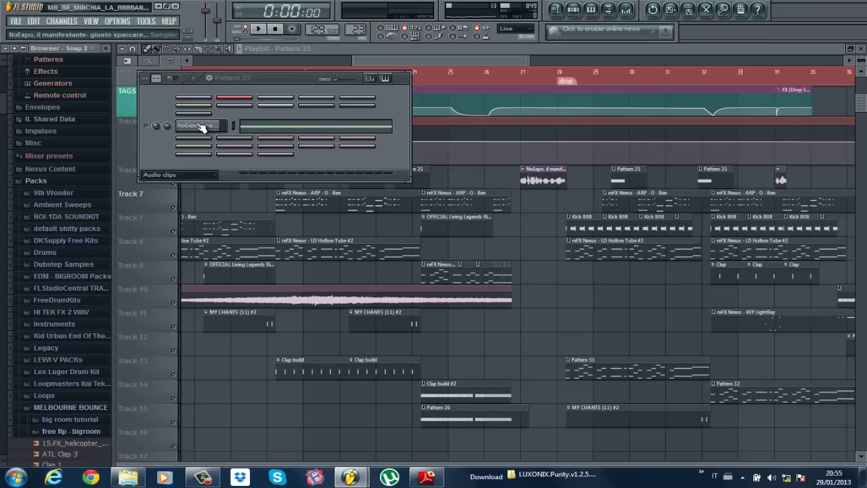
left_click(199, 125)
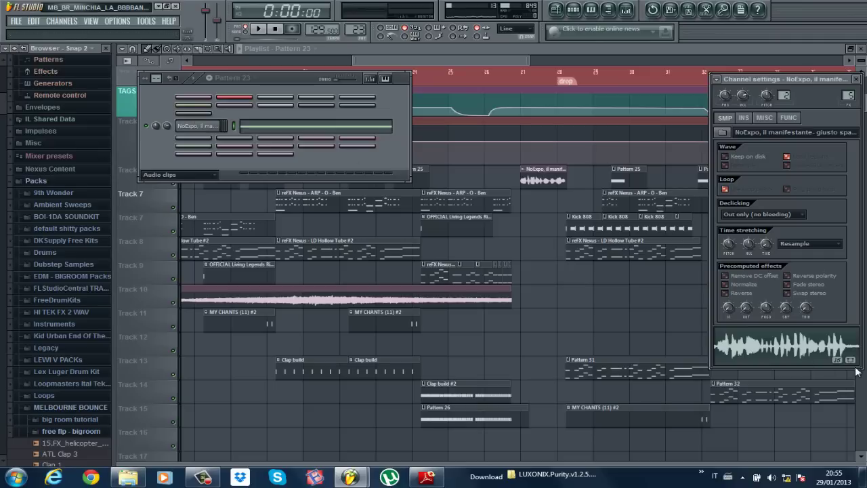
left_click(766, 344)
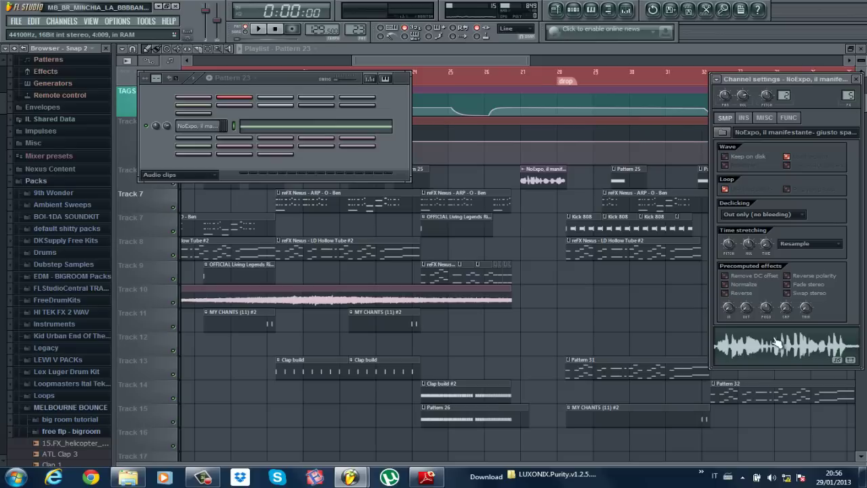
left_click(625, 10)
left_click(626, 10)
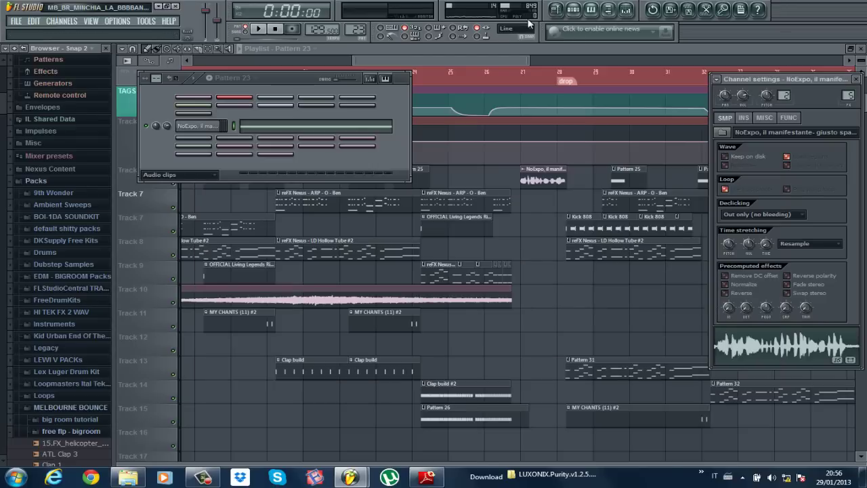
left_click(556, 9)
left_click(555, 9)
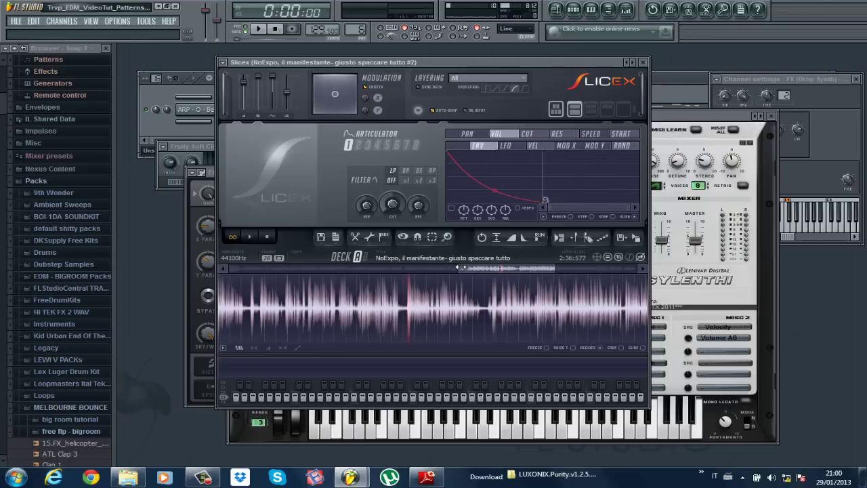
Step: Show the NoExpo song's full waveform in Slicex and play a short stretch from the current position
left_click_drag(462, 267, 194, 268)
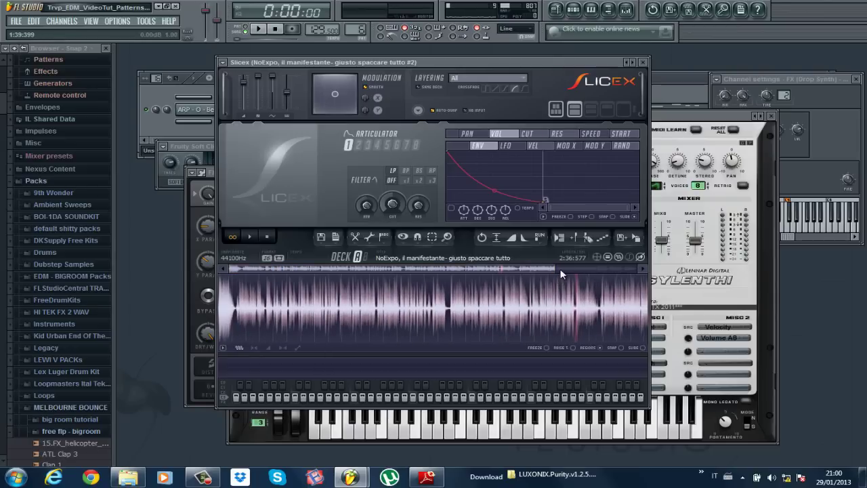
left_click_drag(554, 269, 644, 270)
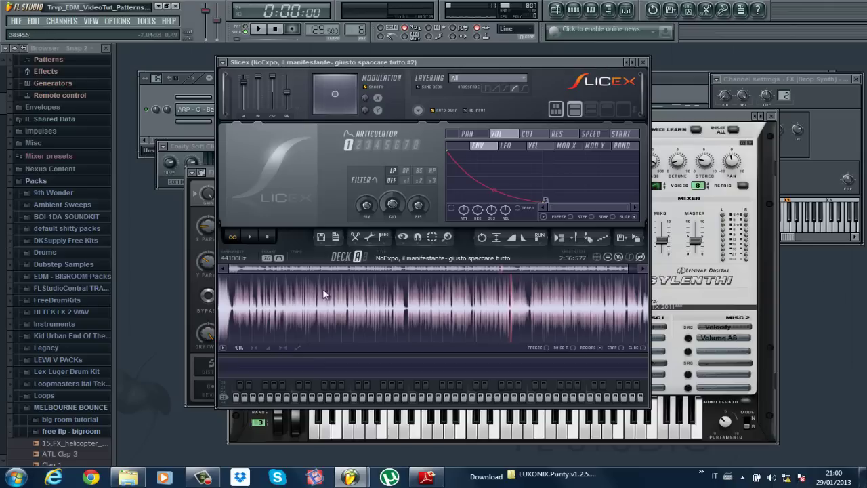
left_click(252, 238)
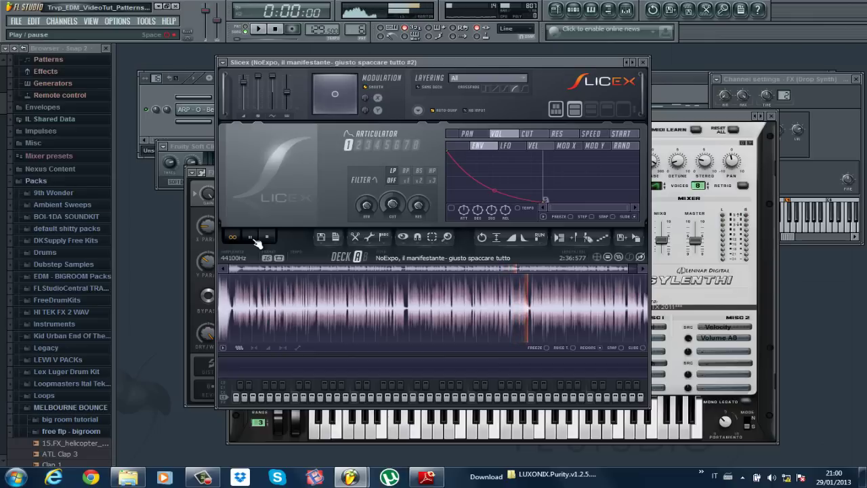
left_click(250, 237)
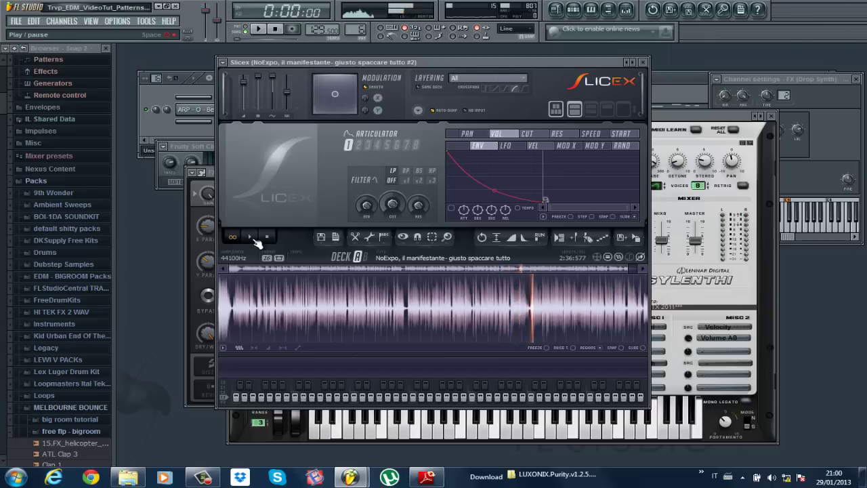
Step: Audition the NoExpo song in Slicex from near its beginning and from several further points along the waveform
left_click(236, 288)
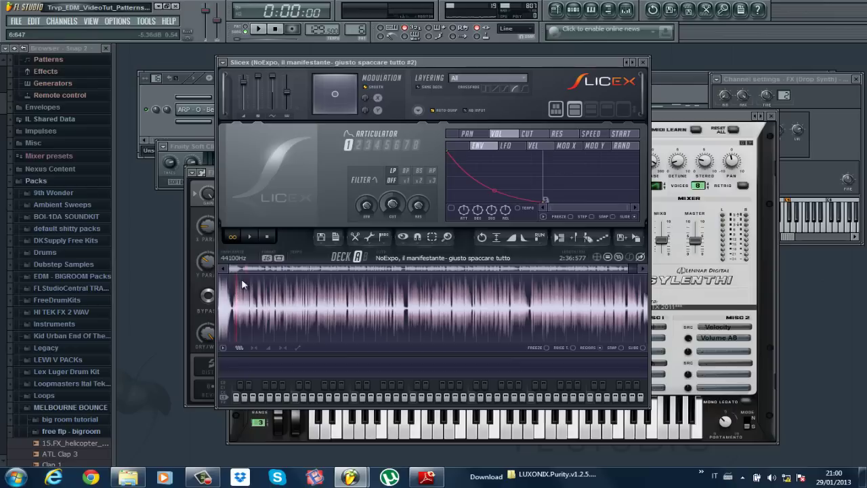
left_click(252, 237)
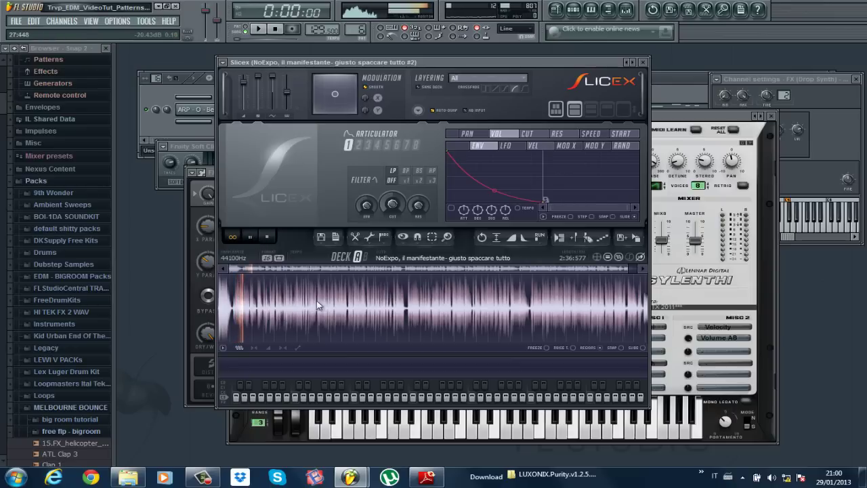
left_click(322, 302)
left_click(445, 302)
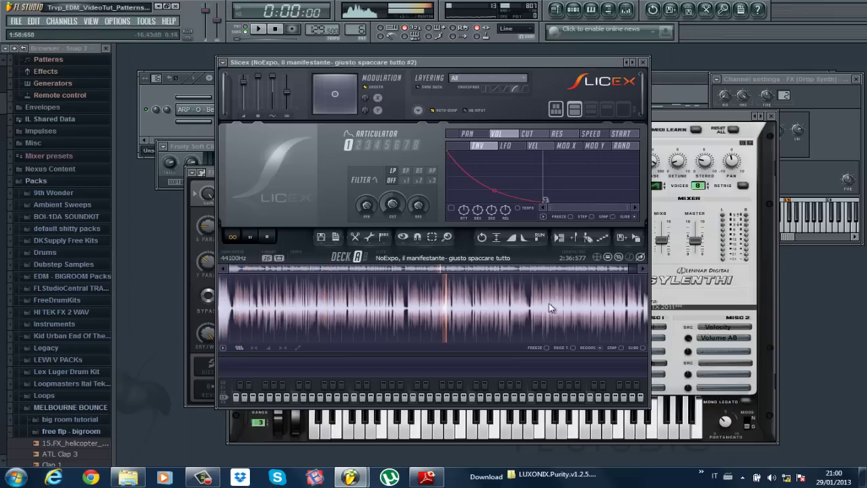
left_click(588, 304)
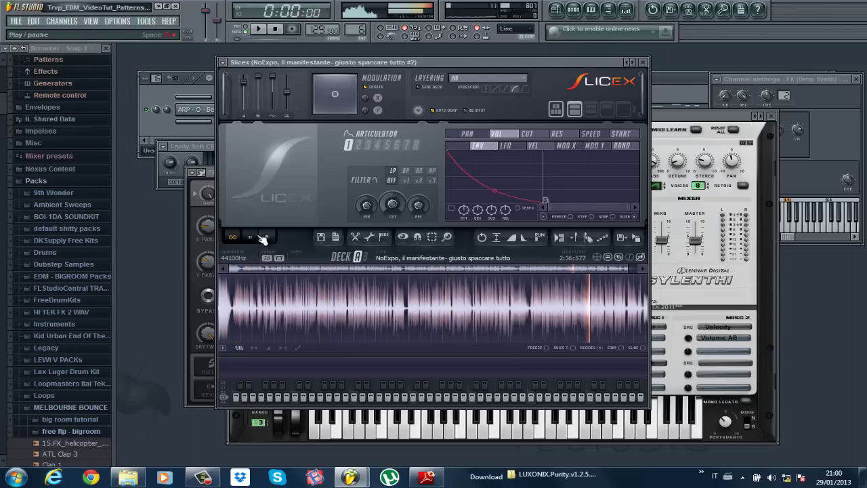
Step: Select the vocal phrase from 1:44:442 to 1:46:747 in the Slicex waveform and play the selection
left_click(513, 305)
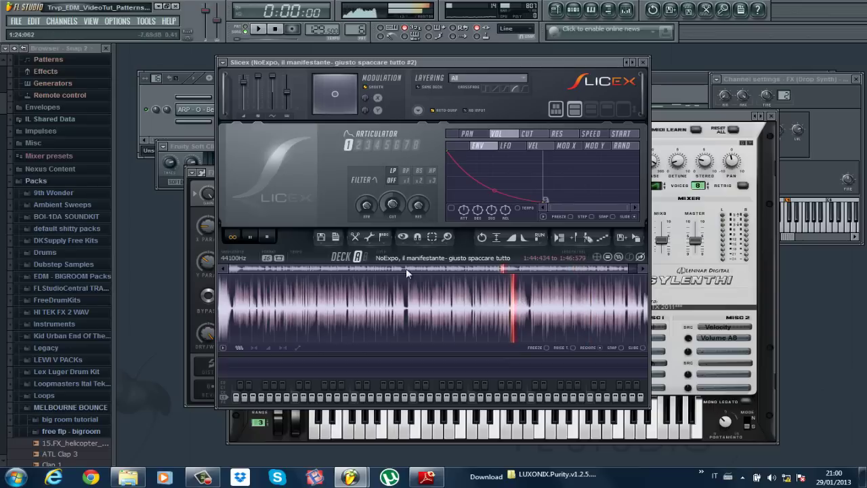
left_click(269, 235)
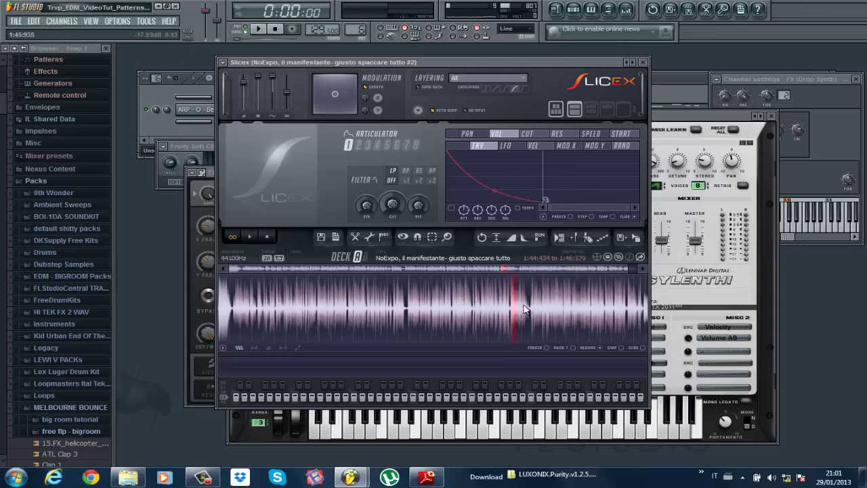
left_click_drag(627, 269, 564, 270)
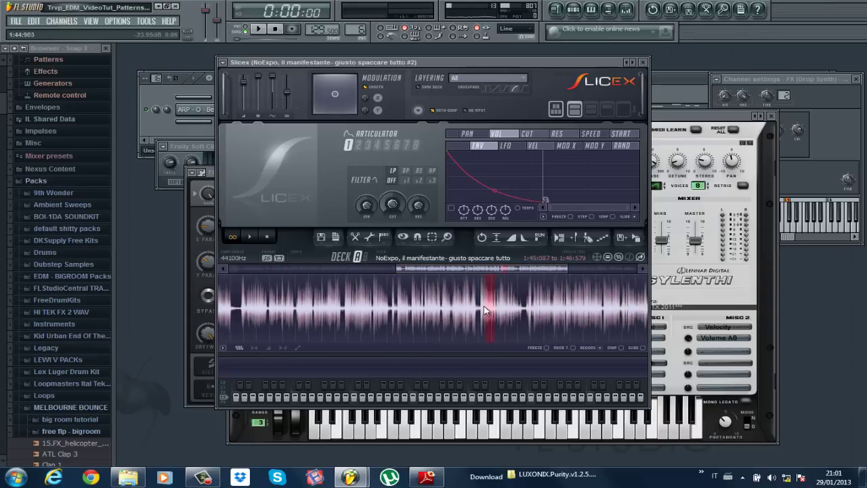
left_click_drag(484, 310, 478, 309)
key("space")
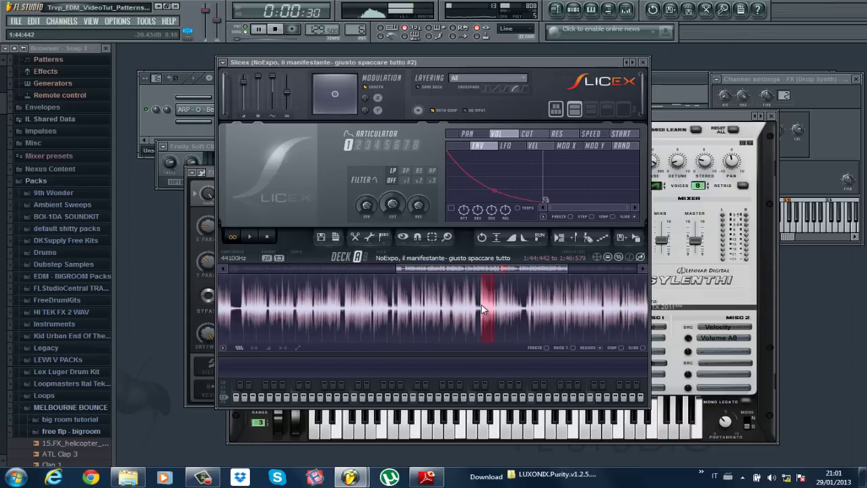
left_click(250, 237)
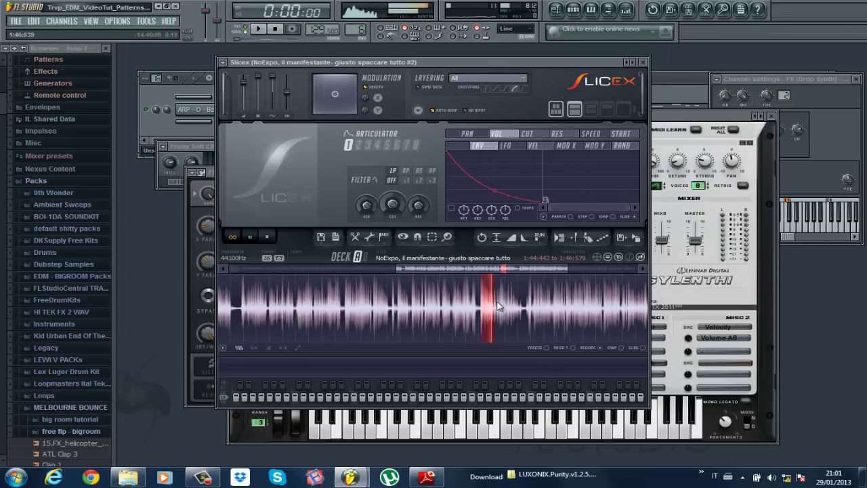
left_click_drag(494, 303, 496, 302)
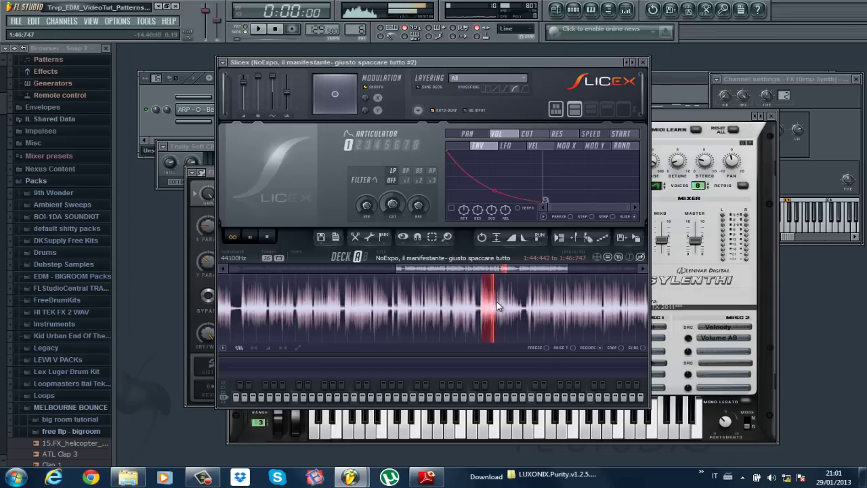
left_click(249, 236)
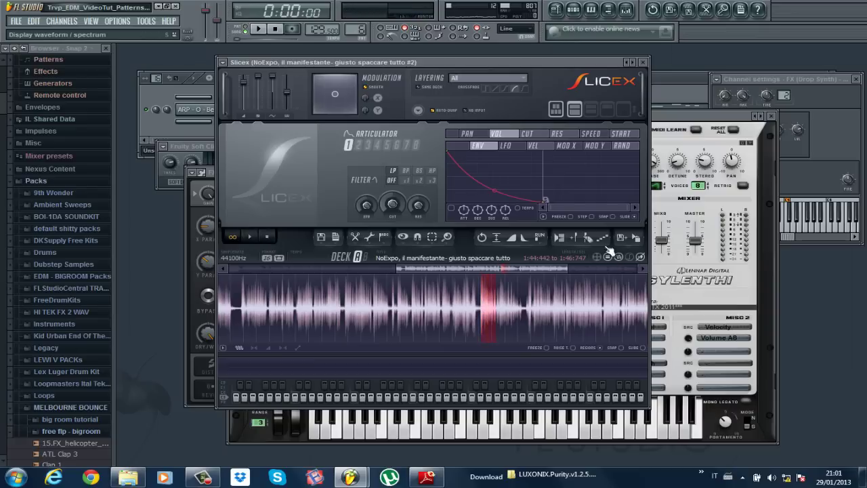
Step: Copy the selected Slicex phrase into a new sampler channel and preview its sample in the channel settings
left_click_drag(482, 63, 627, 44)
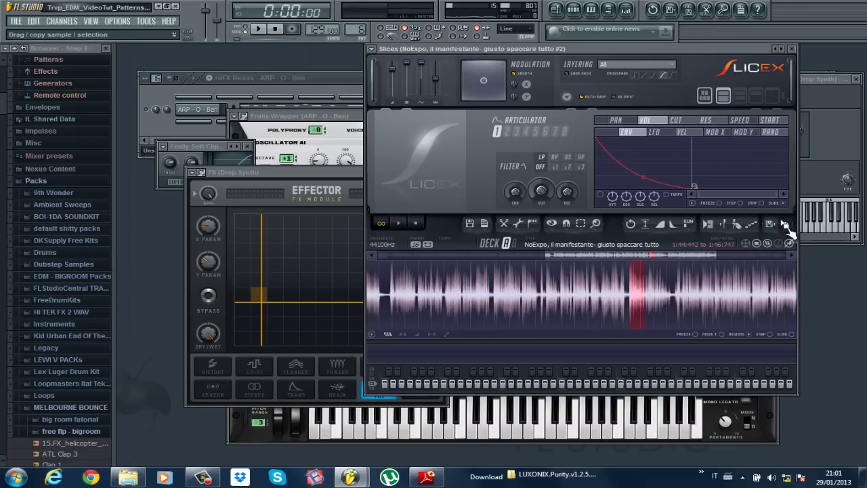
left_click_drag(790, 231, 194, 134)
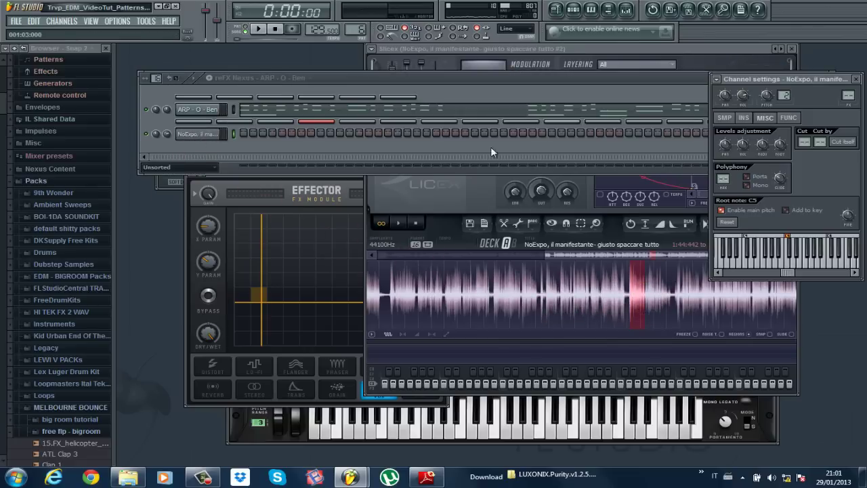
left_click(744, 118)
left_click(724, 117)
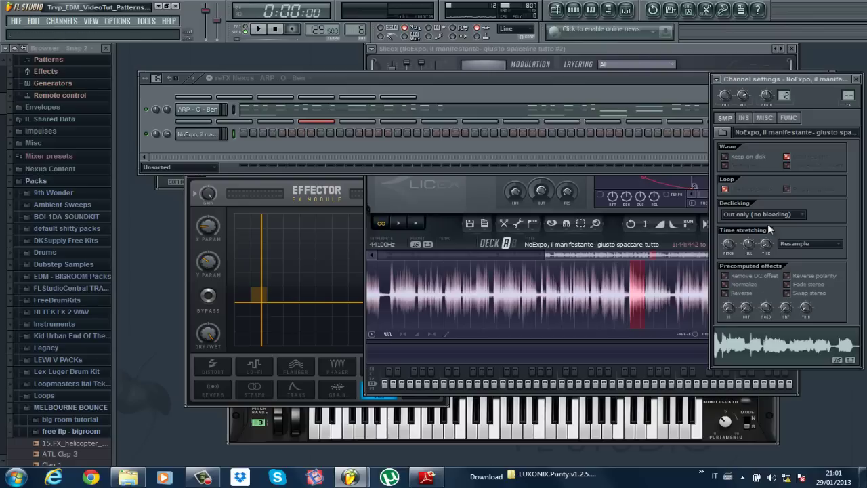
left_click(740, 344)
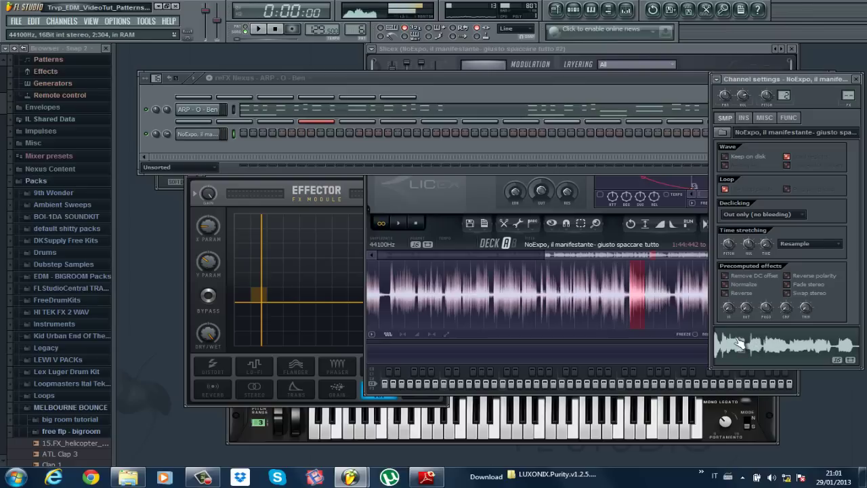
Step: Show the playlist in a smaller window and place the new vocal sample as an audio clip on Track 5 at bar 27
left_click(555, 9)
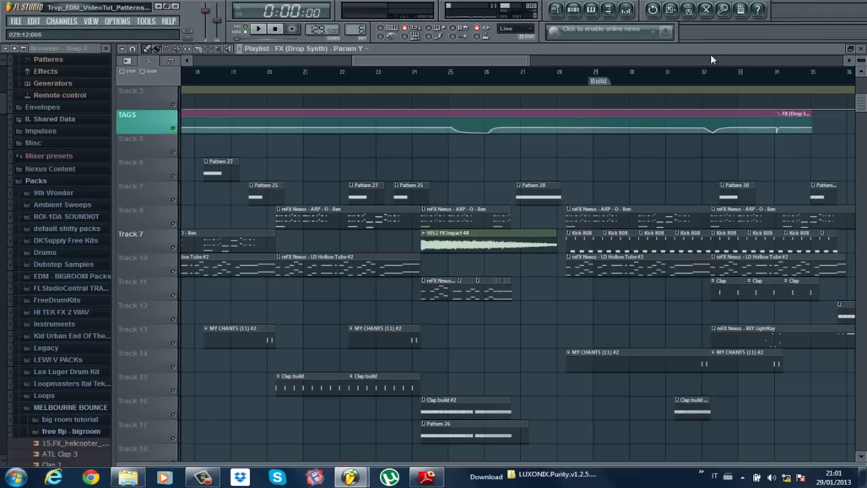
left_click(849, 49)
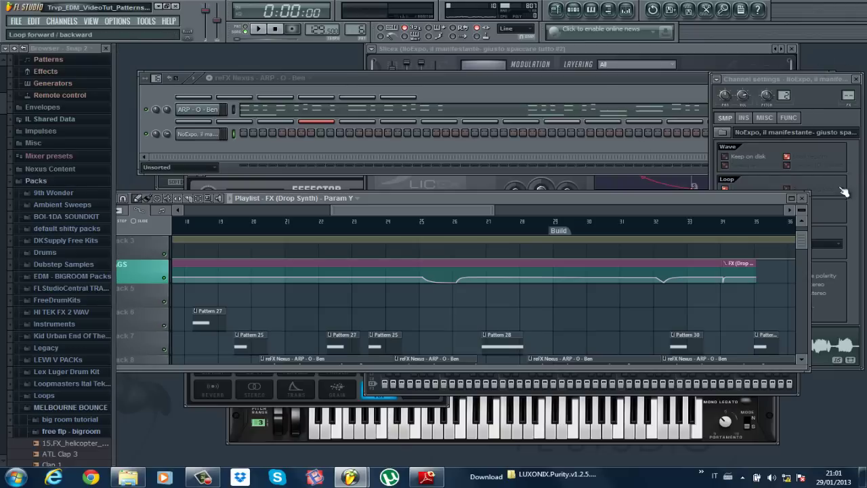
left_click(794, 86)
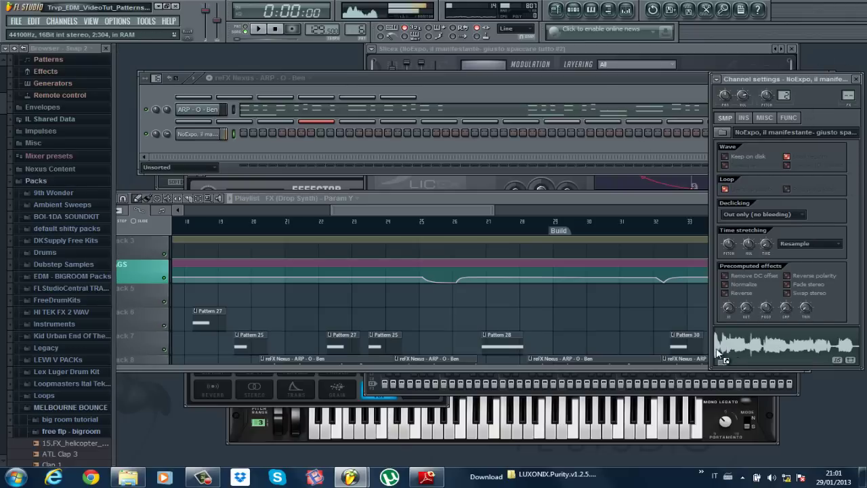
left_click_drag(731, 347, 498, 297)
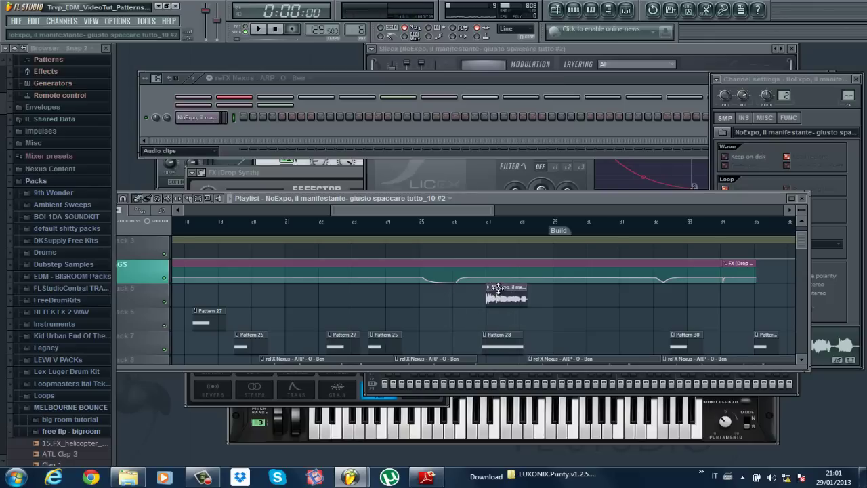
Step: Solo Track 5, play the vocal clip from bar 27, stop playback and close the playlist
left_click(172, 306)
left_click(489, 226)
key("space")
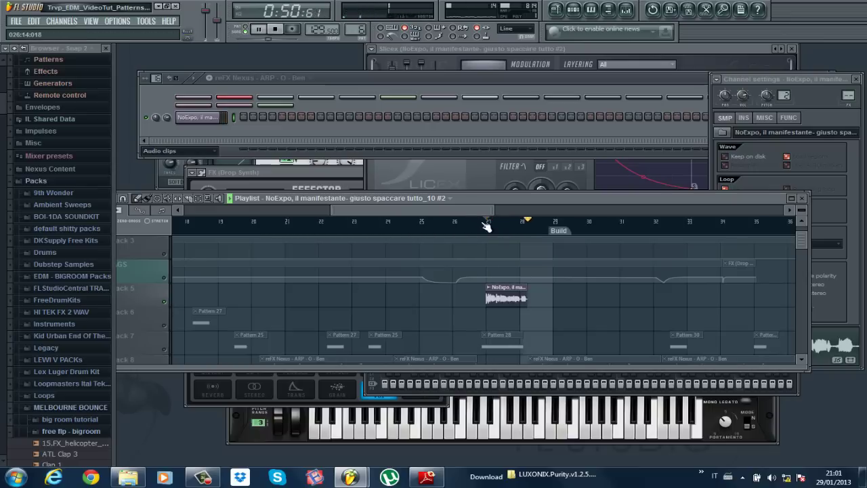
key("space")
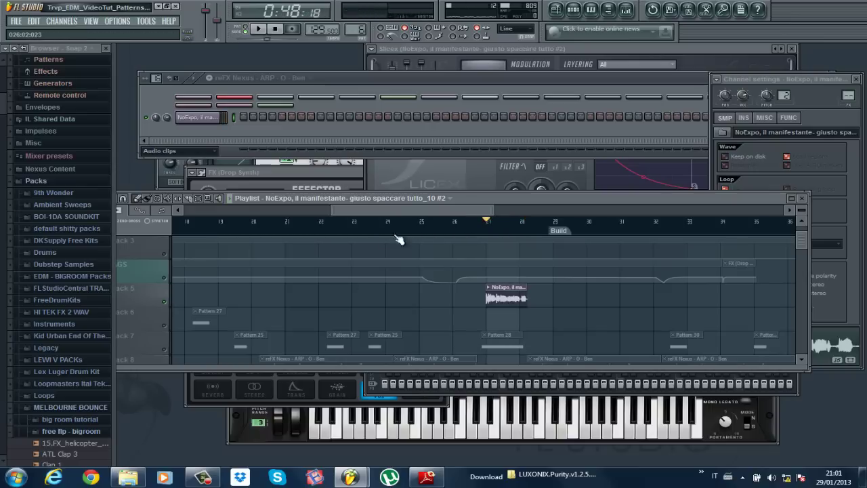
left_click(802, 198)
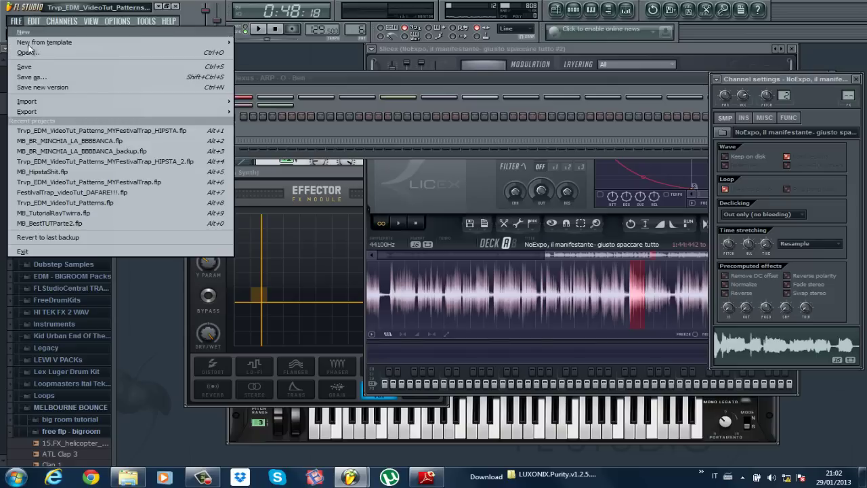
Step: Reopen the recent project MB_BR_MINCHIA_LA_BBBBANCA.flp and show its whole arrangement in the playlist
left_click(102, 140)
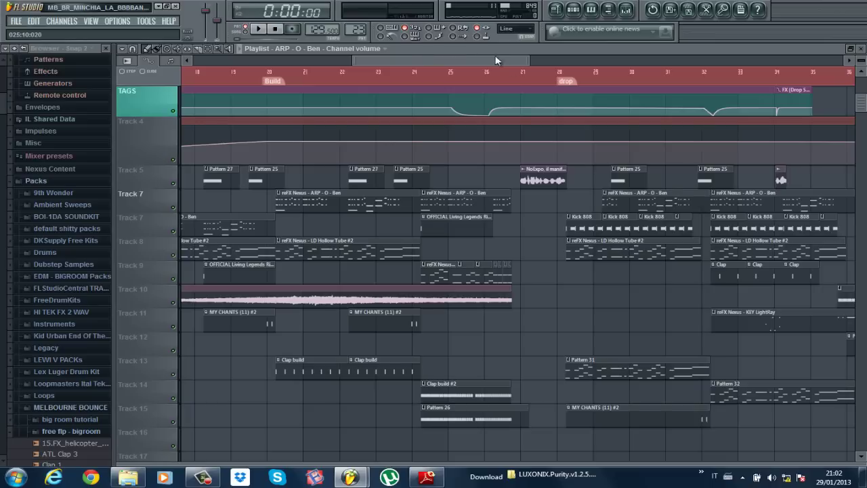
left_click_drag(530, 60, 688, 60)
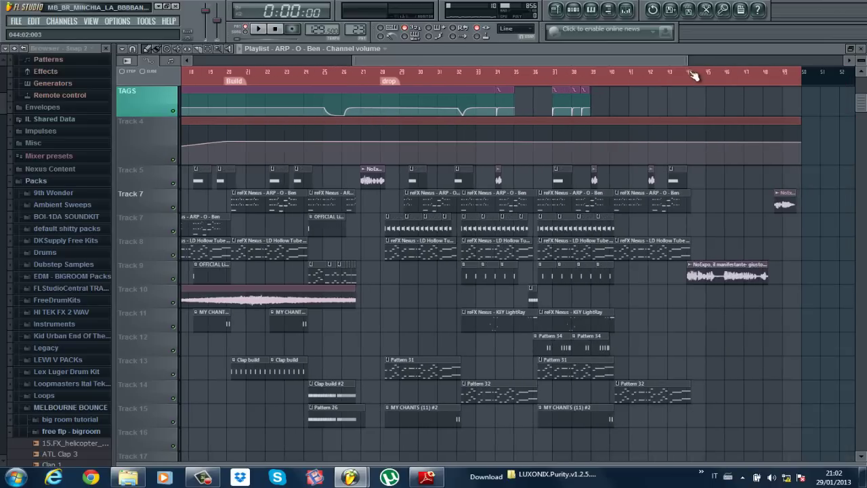
left_click_drag(348, 59, 193, 59)
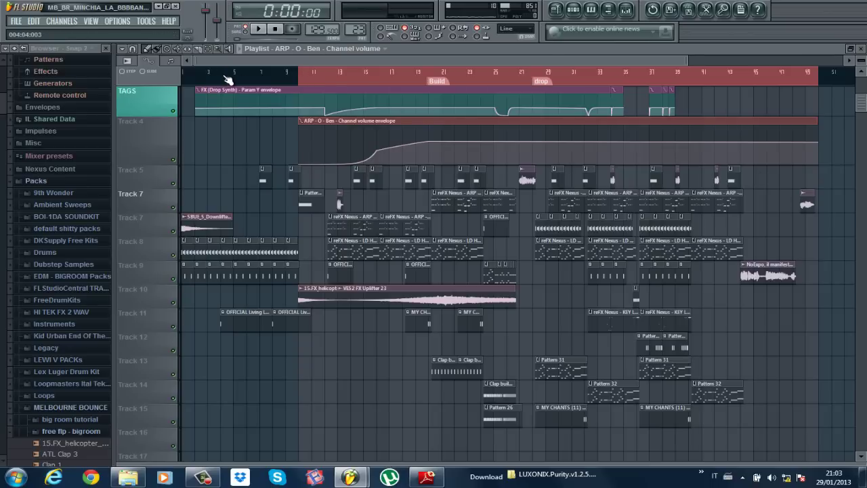
Step: Open the channel settings of the SBUE_5_Downlifter_23 clip at the song's start and preview its sample
left_click(197, 218)
left_click(738, 325)
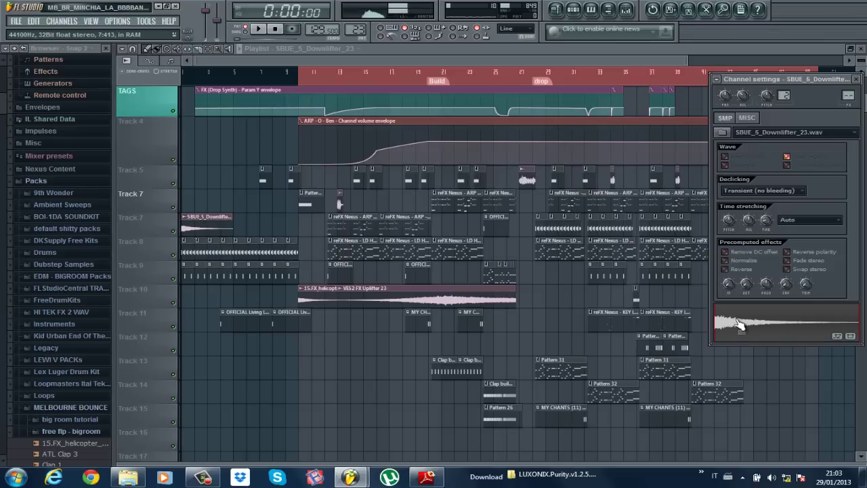
Step: Inspect the channel settings of the 15.FX_helicopter_sweep and VES2 FX Uplifter 23 audio clips on Track 10
left_click(300, 290)
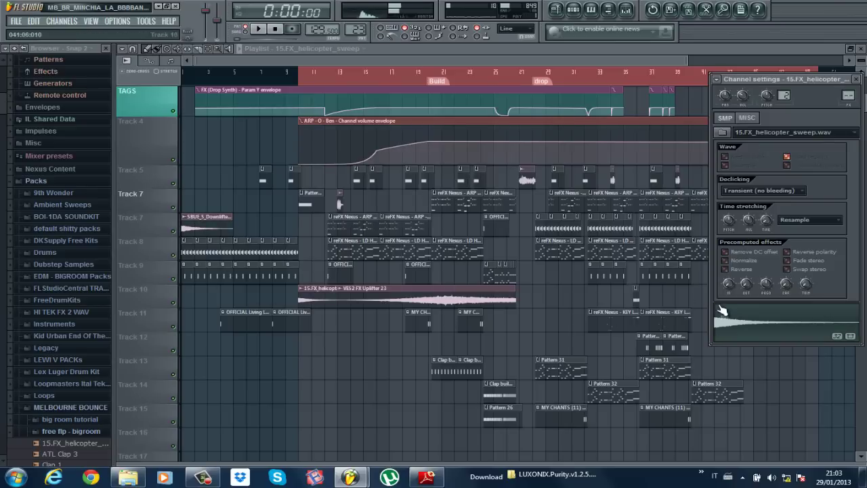
left_click(502, 302)
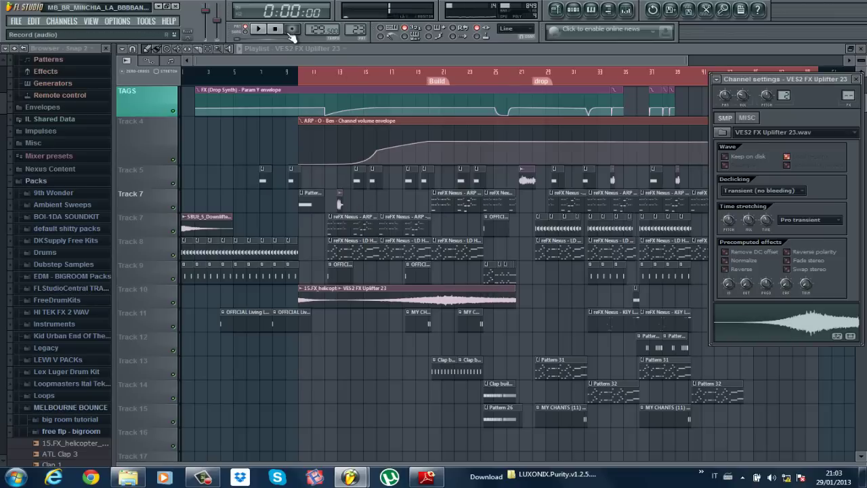
Step: Open the channel settings of the NoExpo vocal clips at bars 13, 27 and 34 and preview their samples
left_click(337, 203)
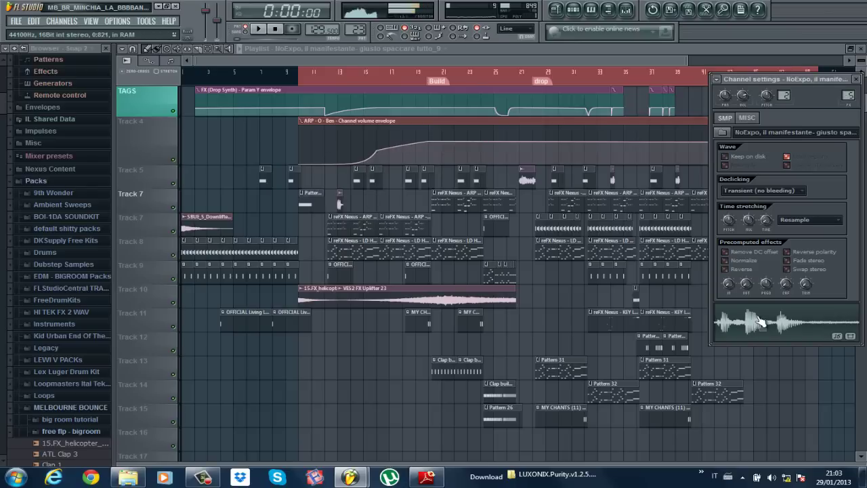
double_click(524, 180)
left_click(751, 326)
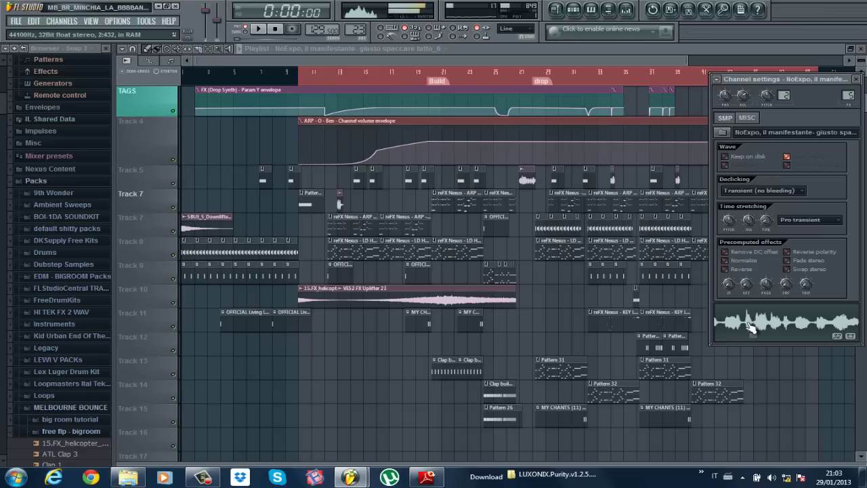
left_click(612, 180)
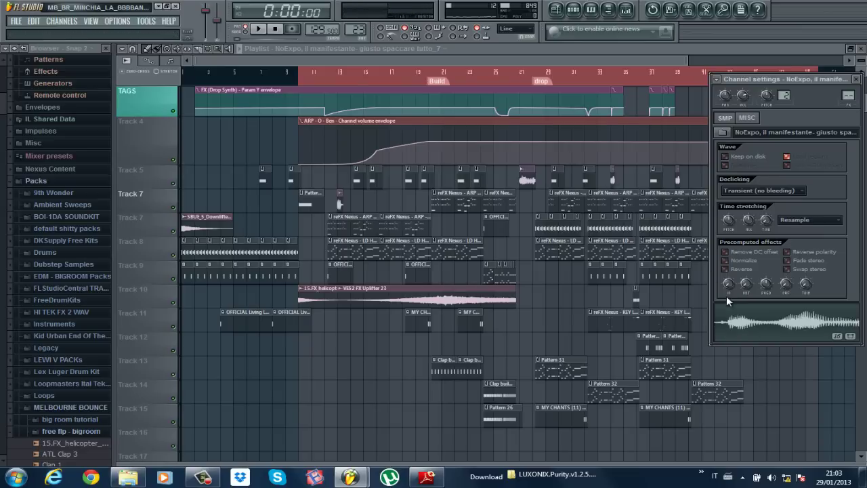
left_click(760, 329)
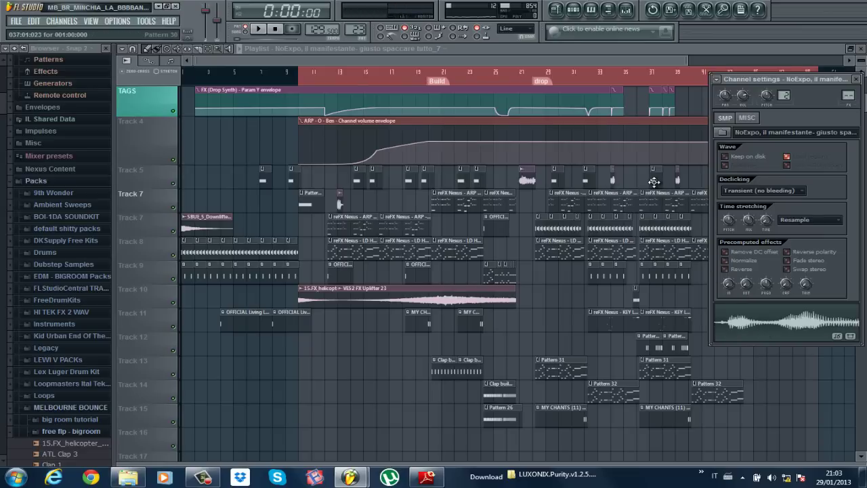
Step: Open Pattern 30's Spaccare qualcosa notes in the piano roll, play the vocal pattern, stop it and return to the playlist
key("F7")
key("space")
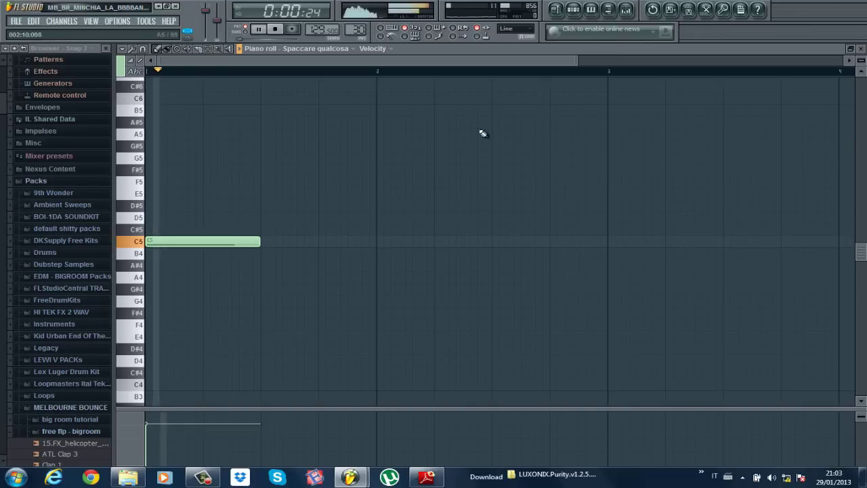
left_click(860, 49)
key("space")
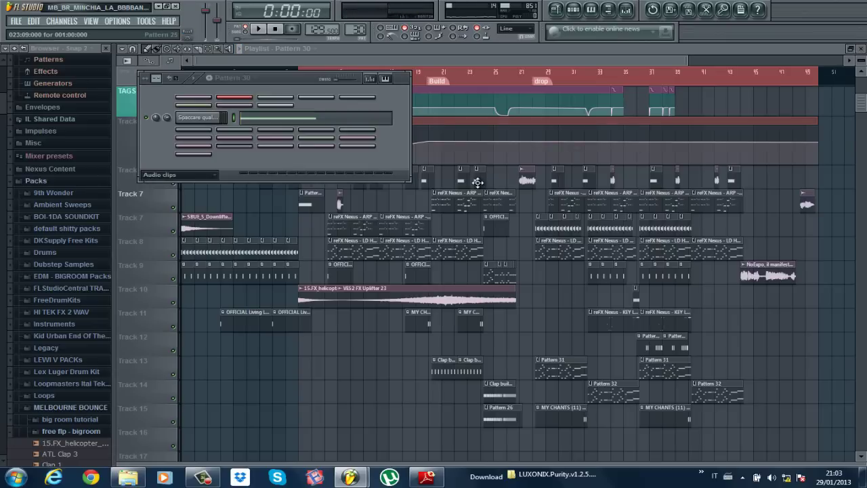
Step: Open Pattern 25's Bordello notes in the piano roll, play the vocal pattern, stop it and close the piano roll
double_click(477, 181)
key("space")
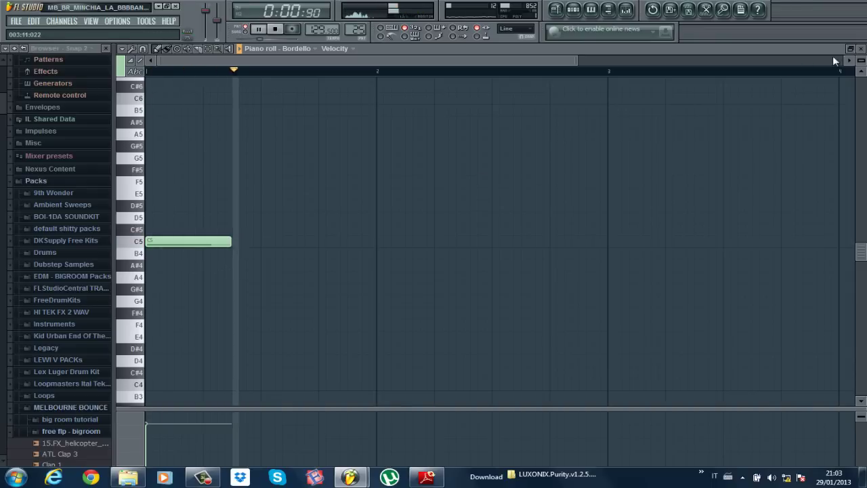
key("space")
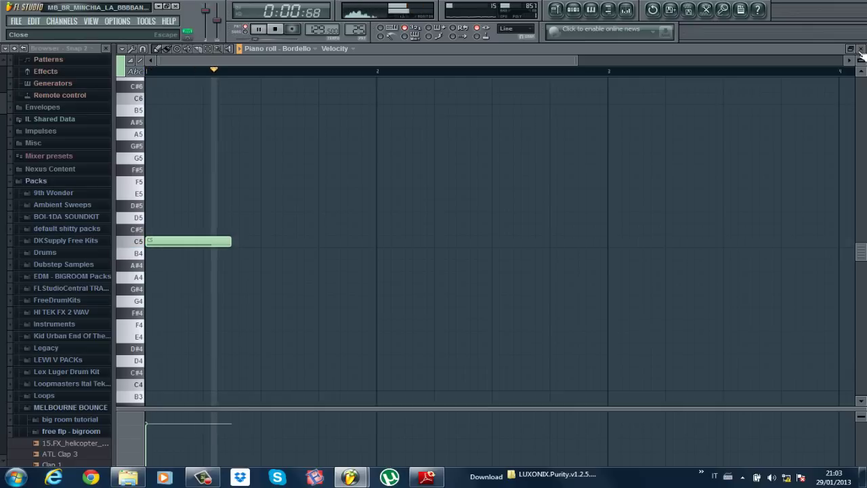
left_click(860, 52)
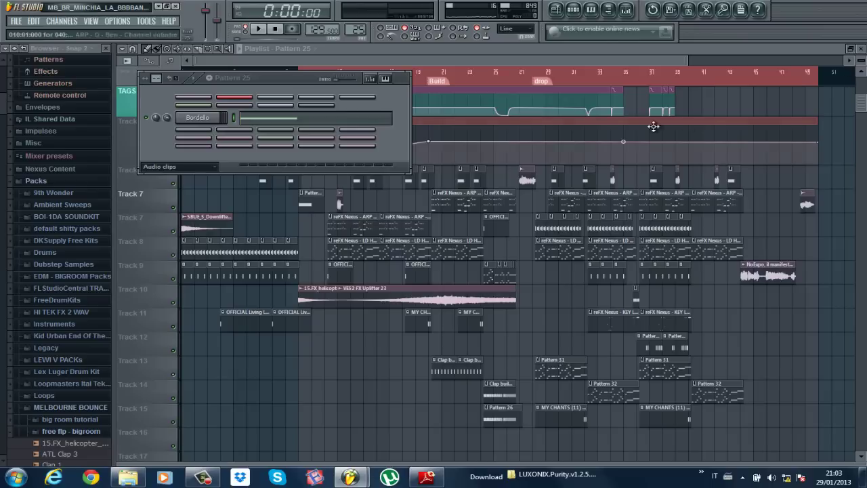
Step: Bring the playlist in front of the step sequencer and play the song from the beginning
left_click(448, 61)
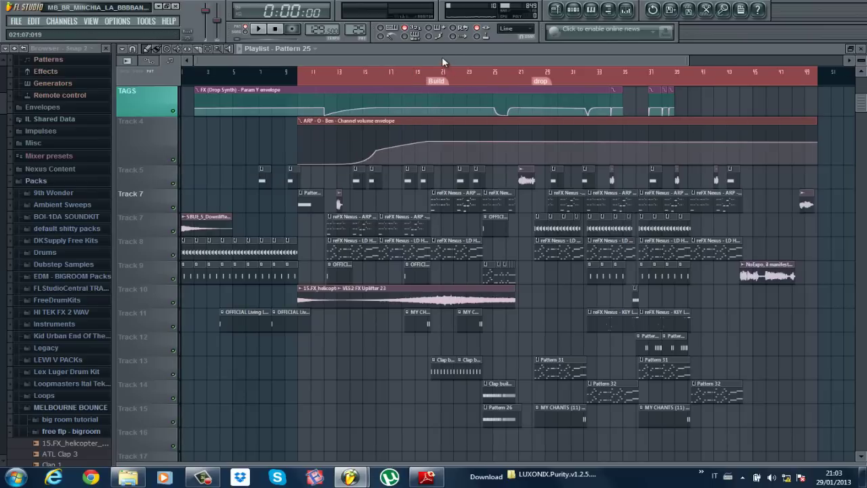
left_click_drag(441, 58, 396, 59)
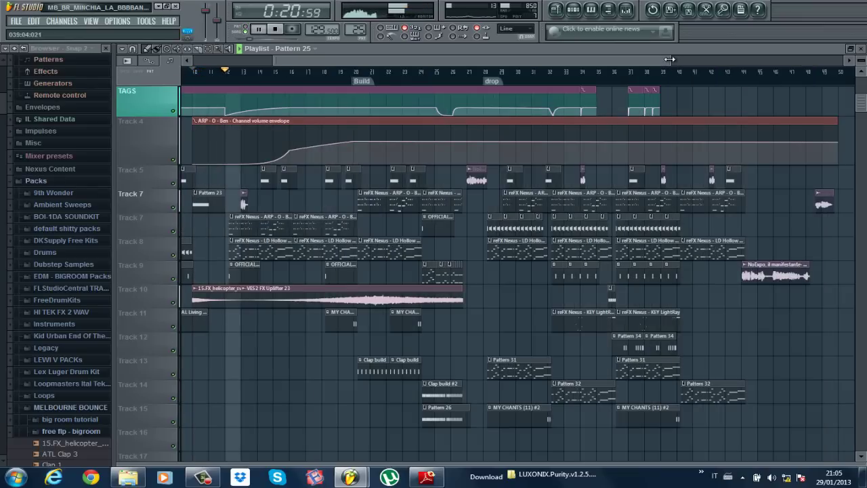
mouse_move(672, 61)
left_mouse_down()
mouse_move(653, 61)
mouse_move(661, 61)
left_mouse_up()
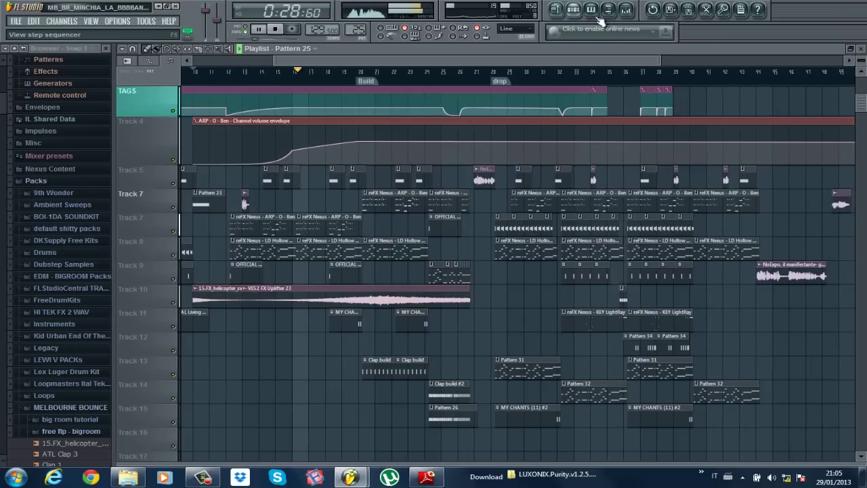
Step: Show the mixer during playback, select the Drop Synth track to check its volume and effects, and close the mixer
left_click(626, 9)
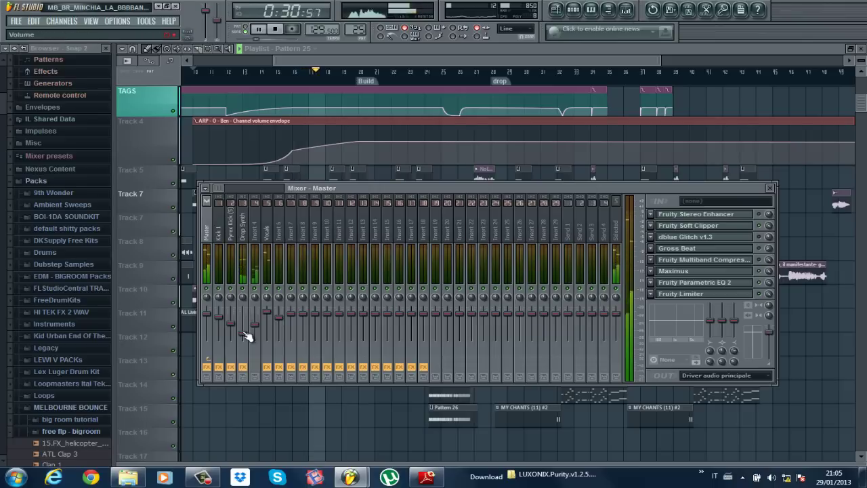
left_click(246, 333)
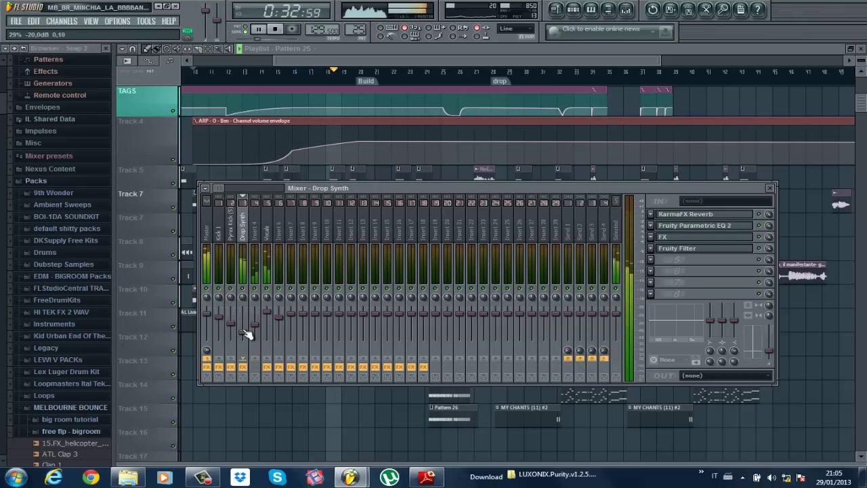
key("F9")
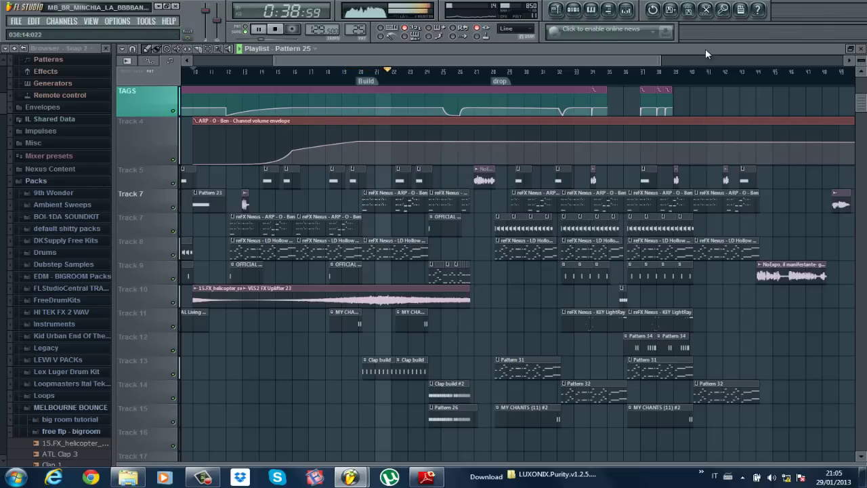
Step: Follow the clips and automation of the build and the start of the drop in the playlist as the song plays
left_click_drag(658, 62, 464, 72)
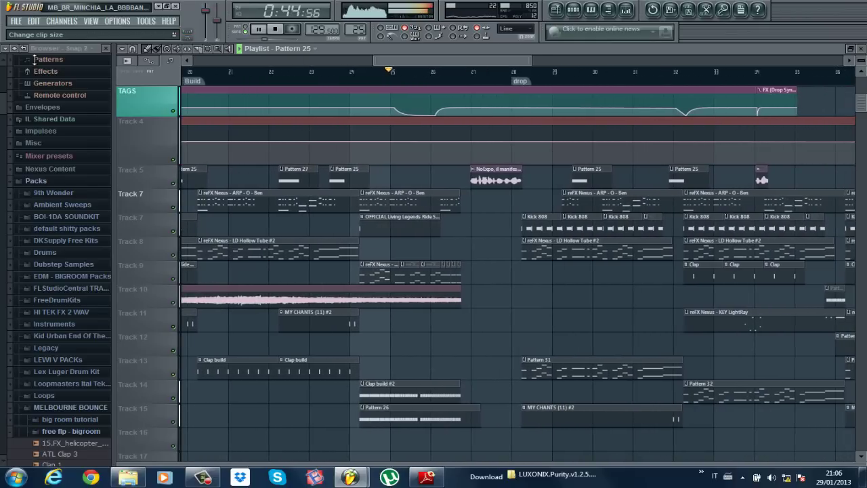
left_click_drag(862, 62, 862, 62)
scroll(562, 126, "down", 1)
scroll(563, 124, "up", 3)
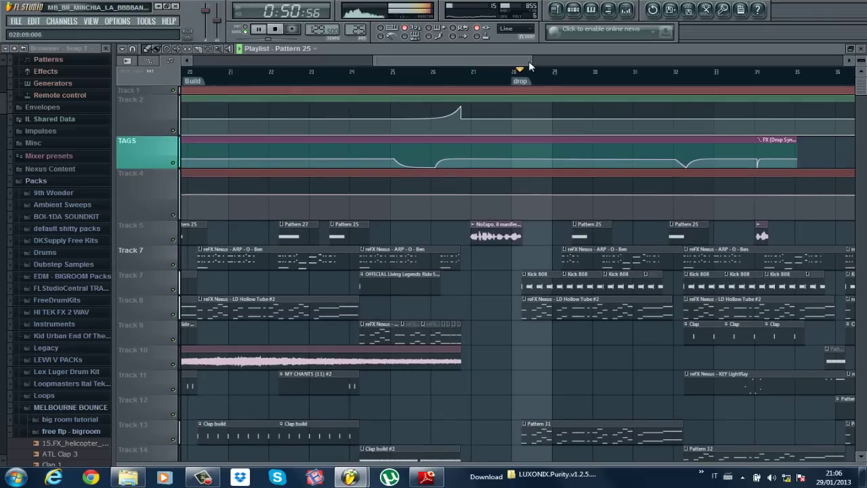
left_click_drag(529, 61, 556, 61)
scroll(859, 189, "down", 4)
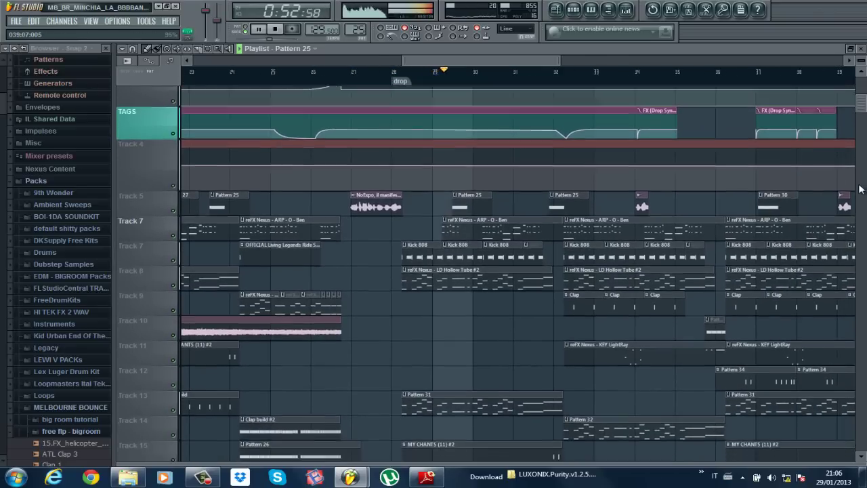
scroll(859, 190, "up", 1)
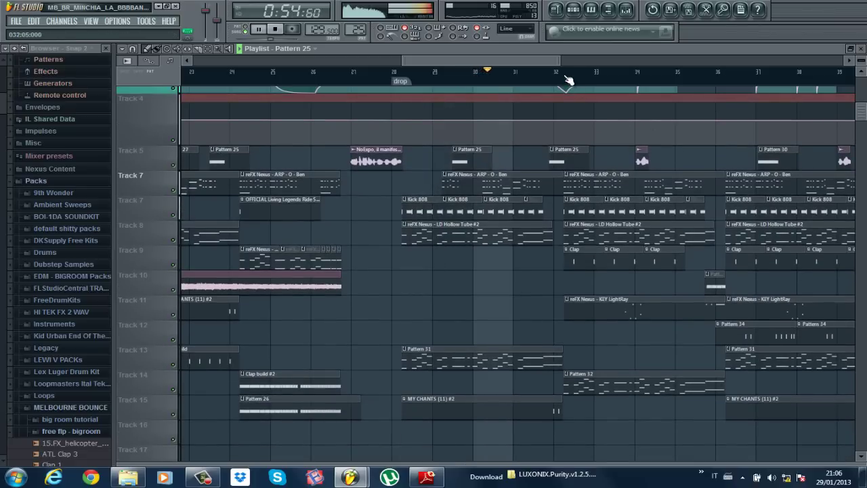
Step: Examine the drop's layered patterns and the closing vocal clips in the playlist while the song plays to its end
left_click_drag(560, 61, 647, 61)
scroll(647, 84, "up", 2)
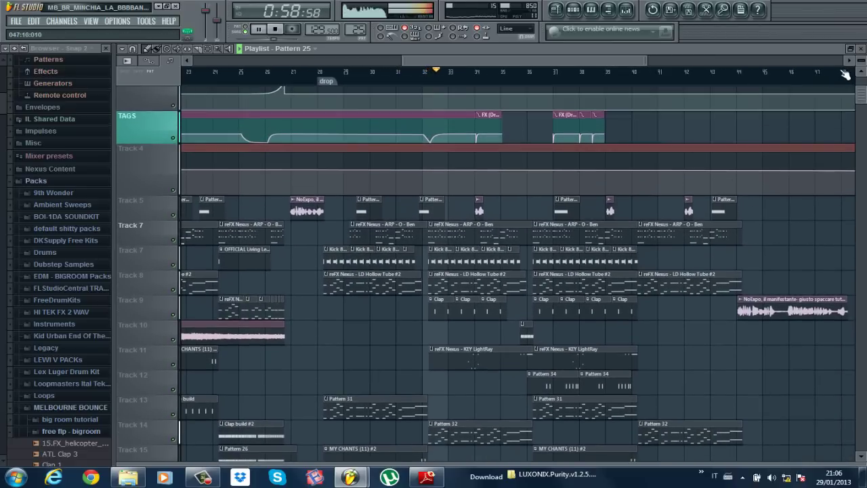
left_click_drag(860, 61, 35, 75)
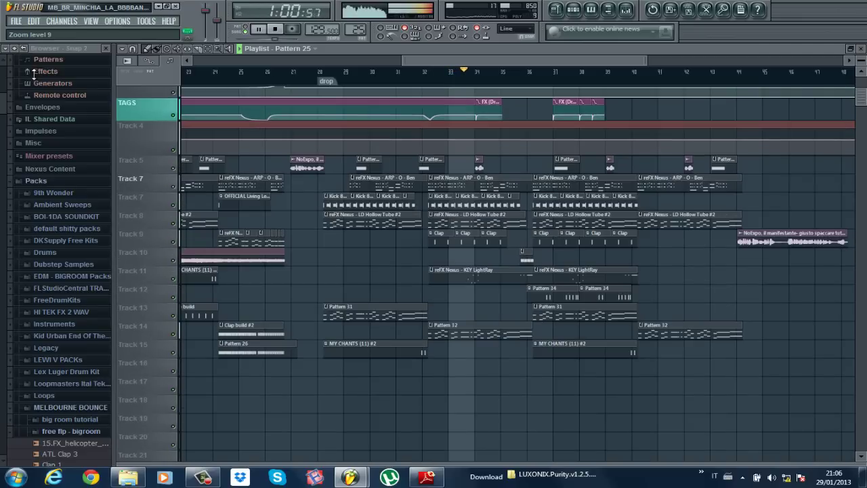
left_click_drag(862, 94, 862, 82)
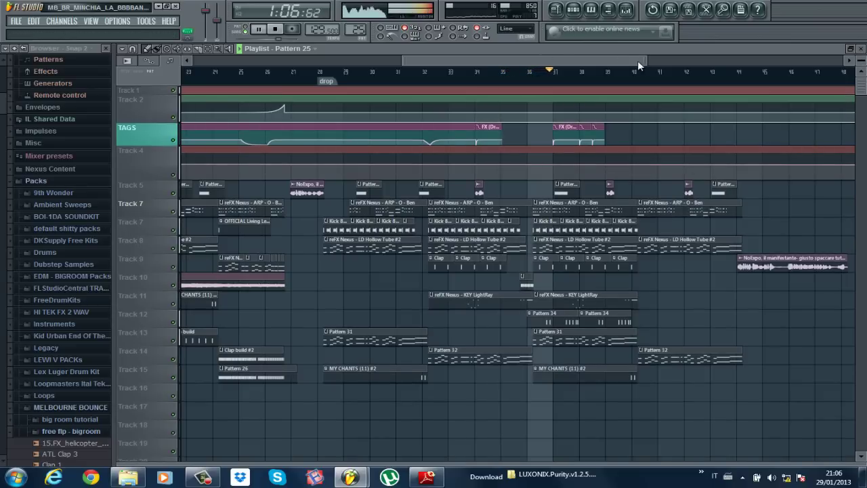
left_click_drag(638, 57, 621, 64)
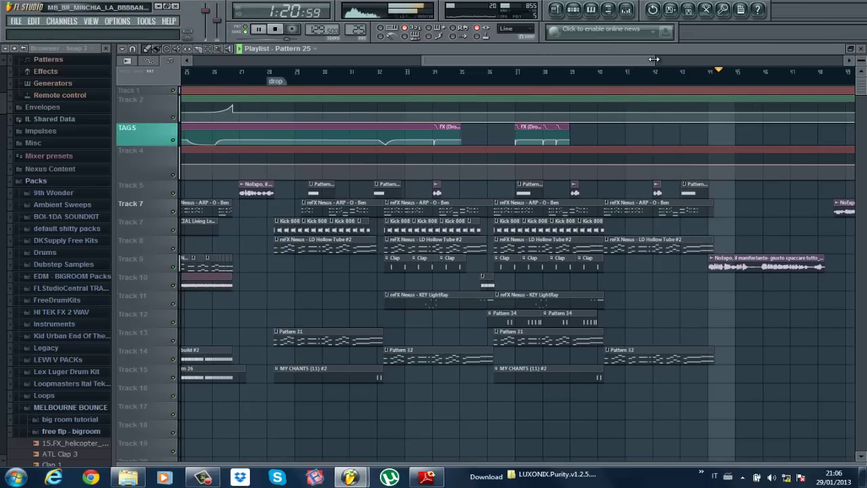
left_click_drag(653, 59, 761, 60)
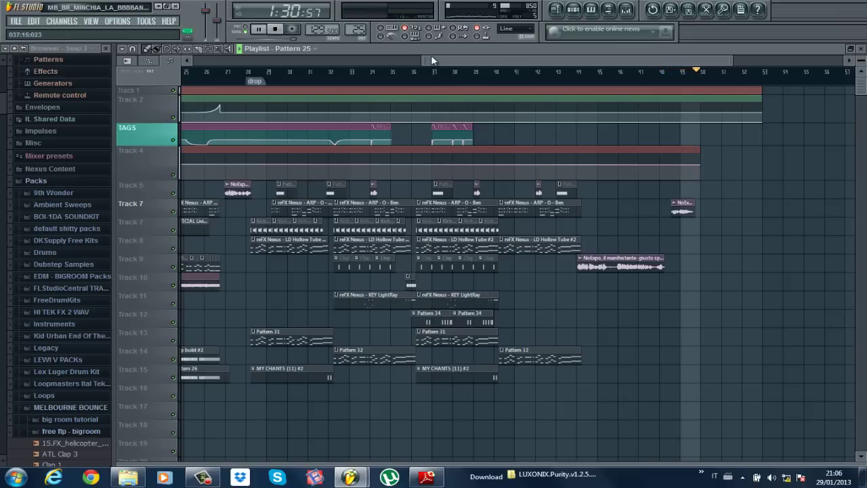
Step: Stop playback and show the whole song arrangement in the playlist
key("space")
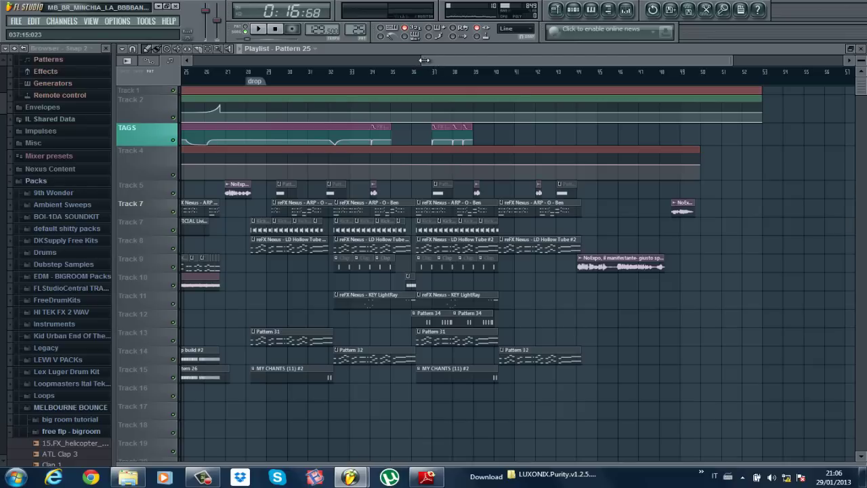
left_click_drag(423, 60, 187, 60)
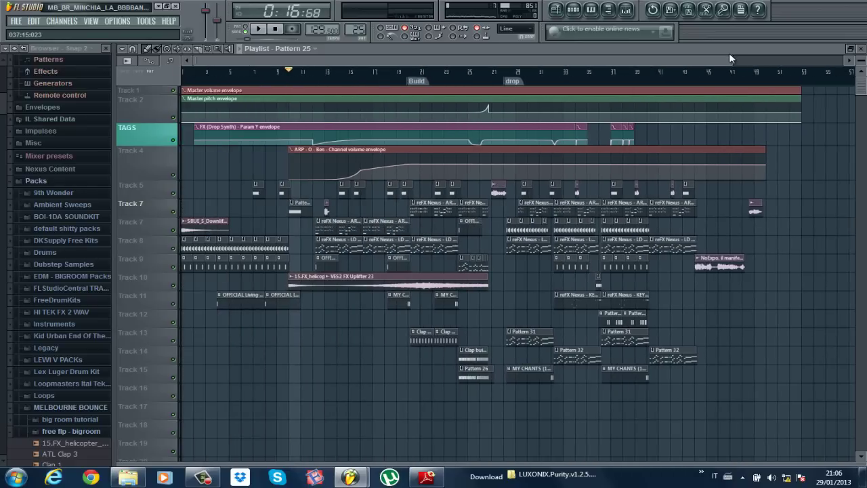
left_click_drag(730, 58, 836, 60)
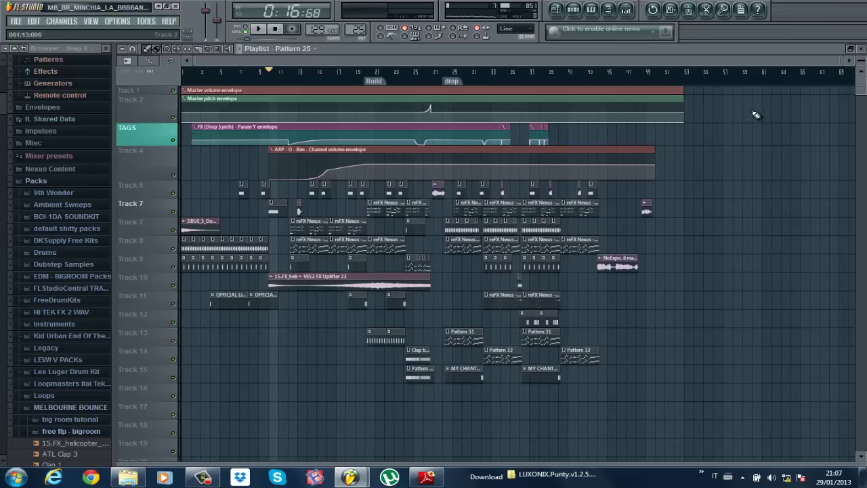